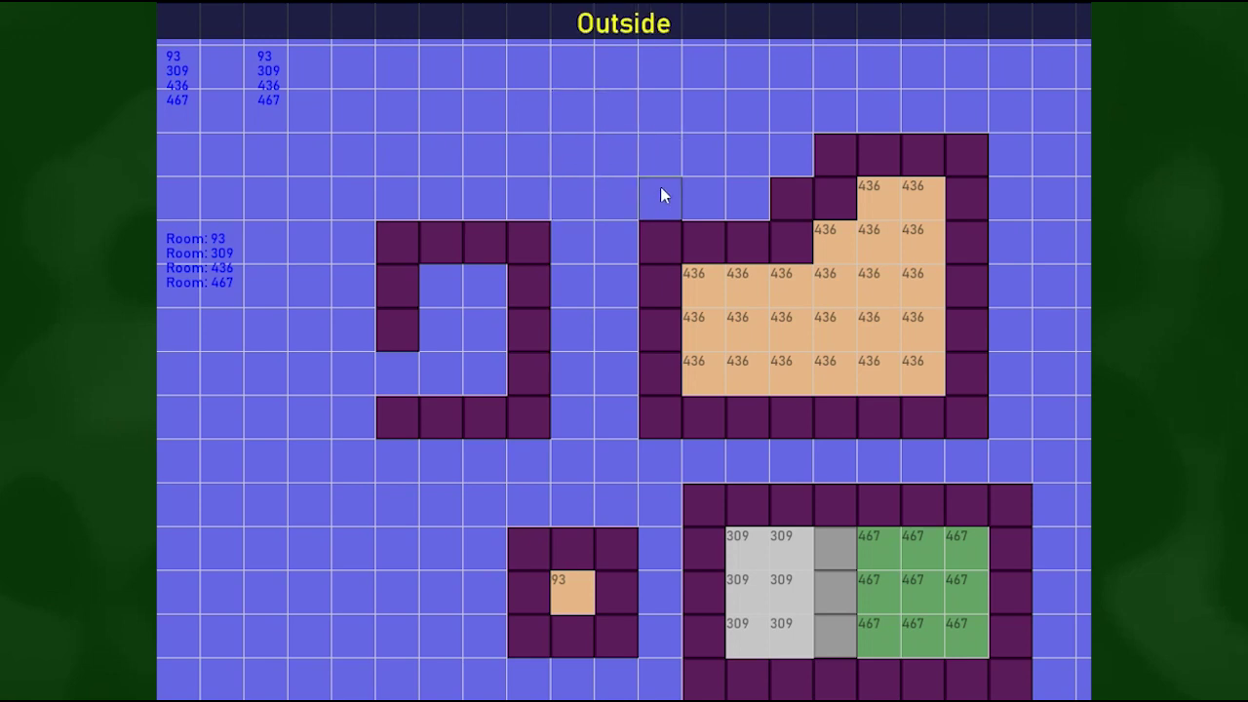
Wall off the left enclosure's gap and draw walls joining it to the large enclosure, forming rooms 453, 374 and 500
left_click(403, 387)
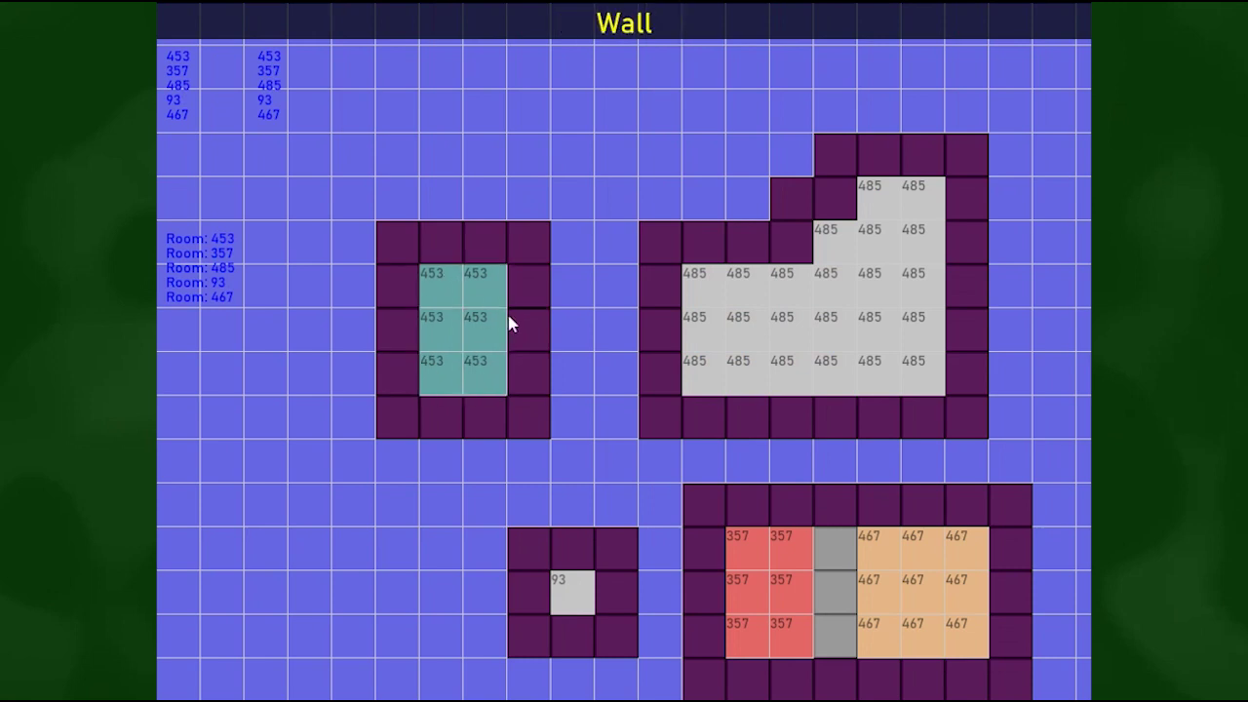
left_click(567, 247)
left_click_drag(608, 429, 579, 431)
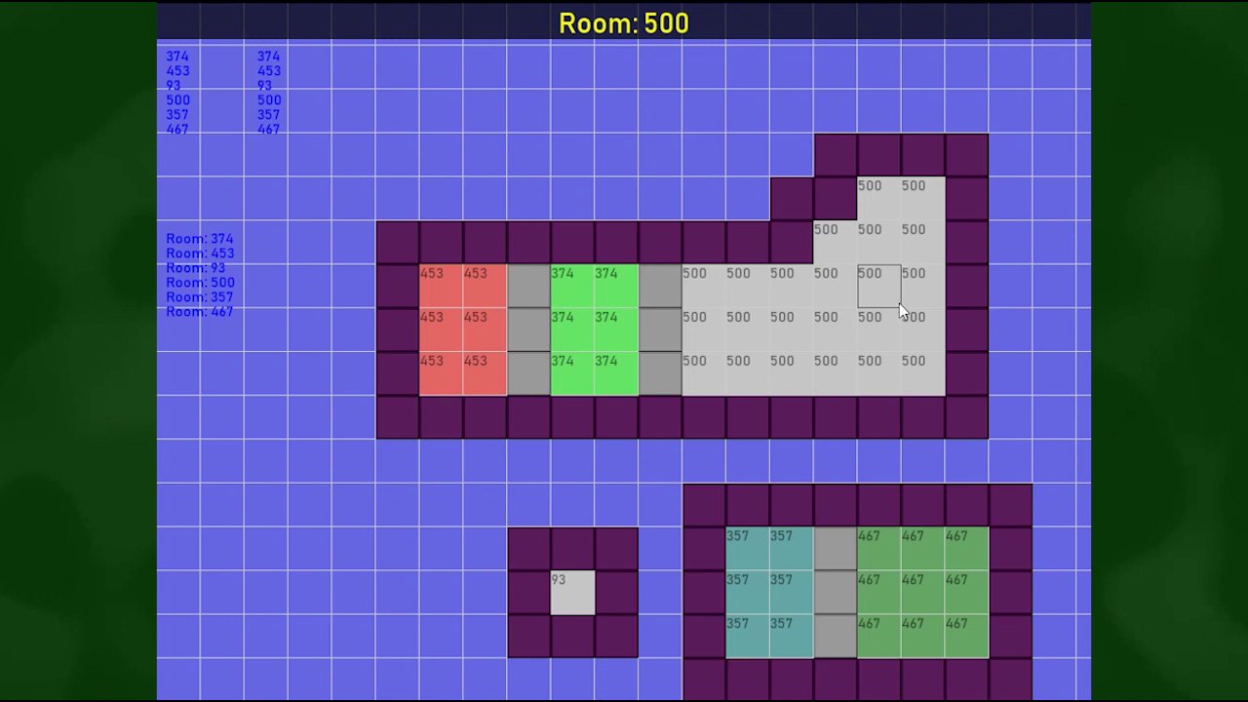
Open the doors from rooms 374 and 453, and clear interior wall cells to merge room 243 into 500
left_click(658, 330)
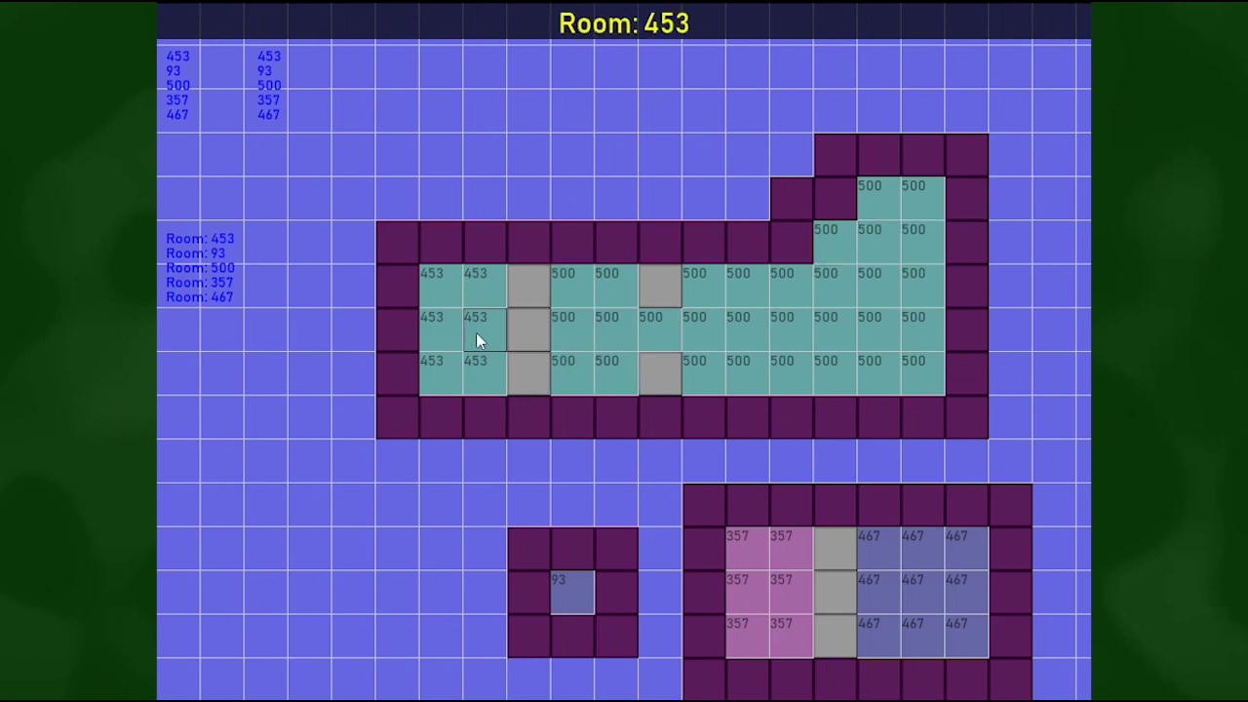
left_click(528, 325)
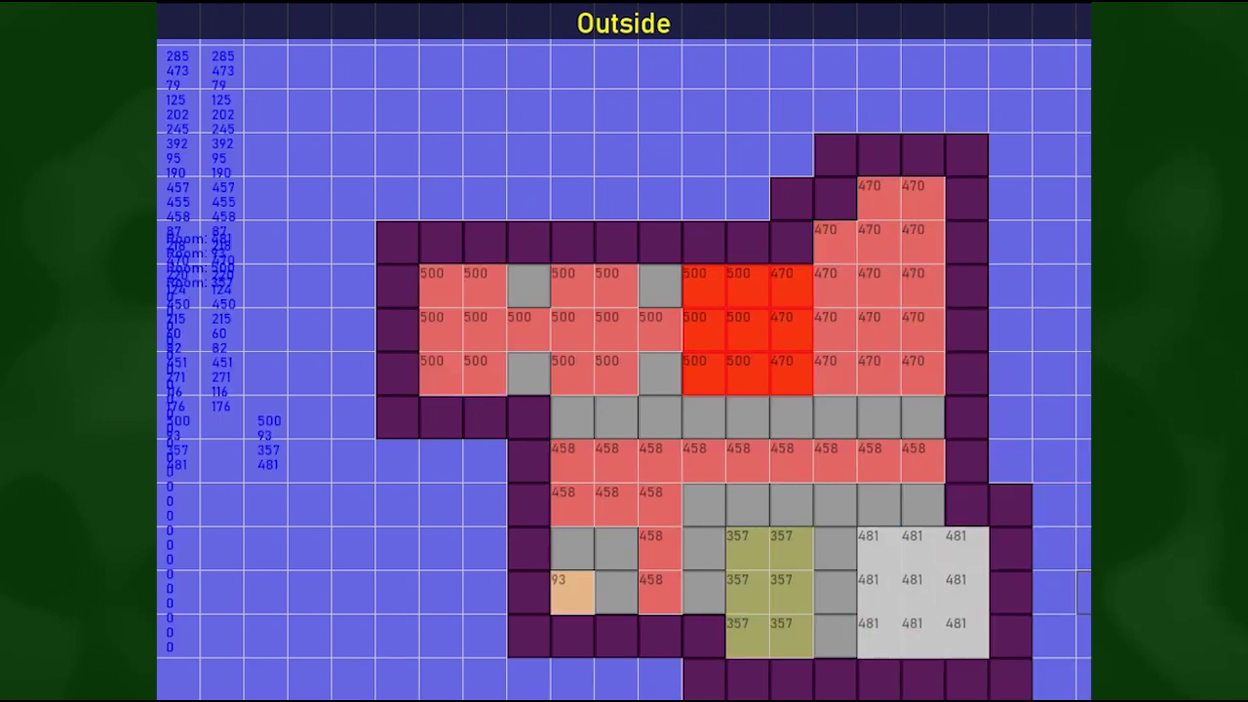
left_click(752, 415)
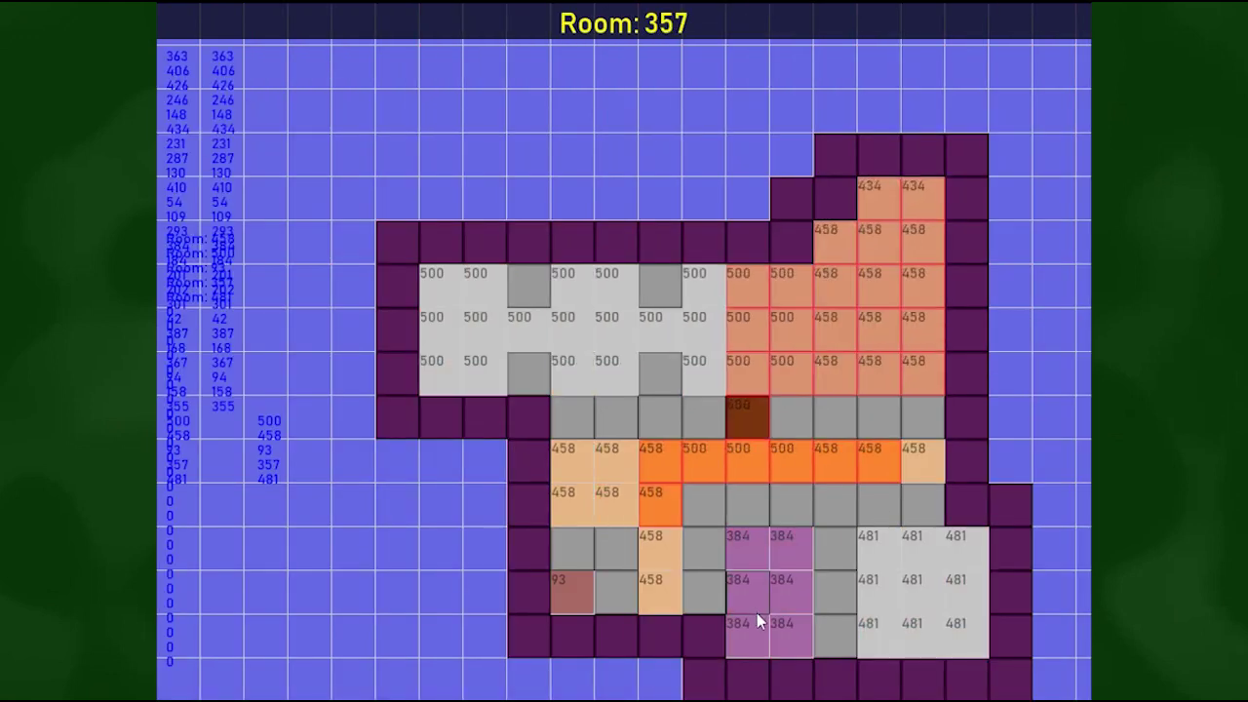
left_click(749, 502)
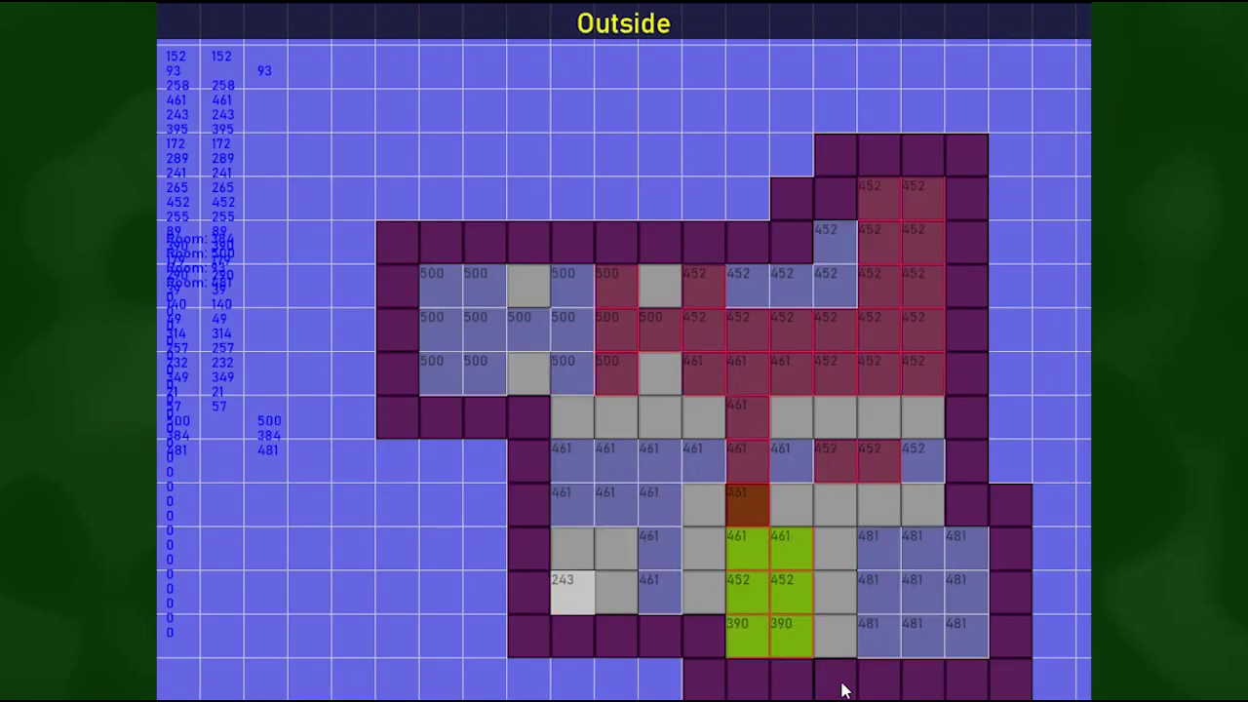
left_click(570, 543)
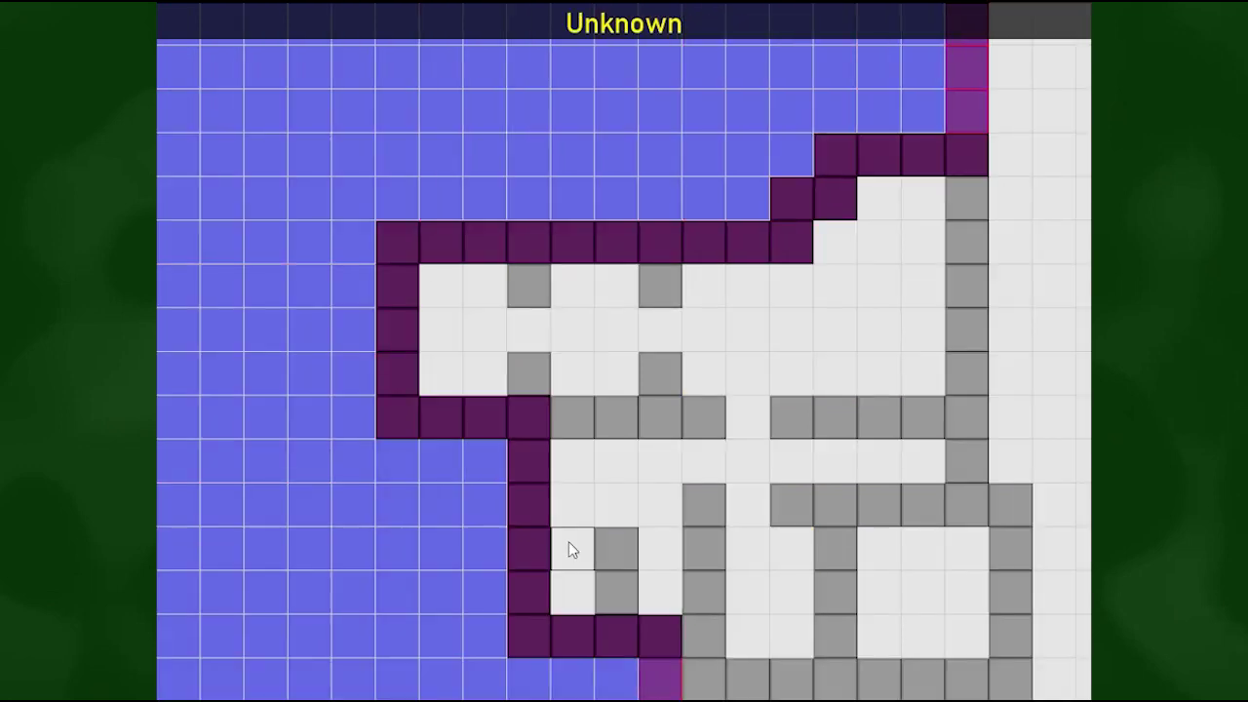
Merge room 481 into 500, add then remove a splitting wall, and breach the left outer wall
left_click(836, 591)
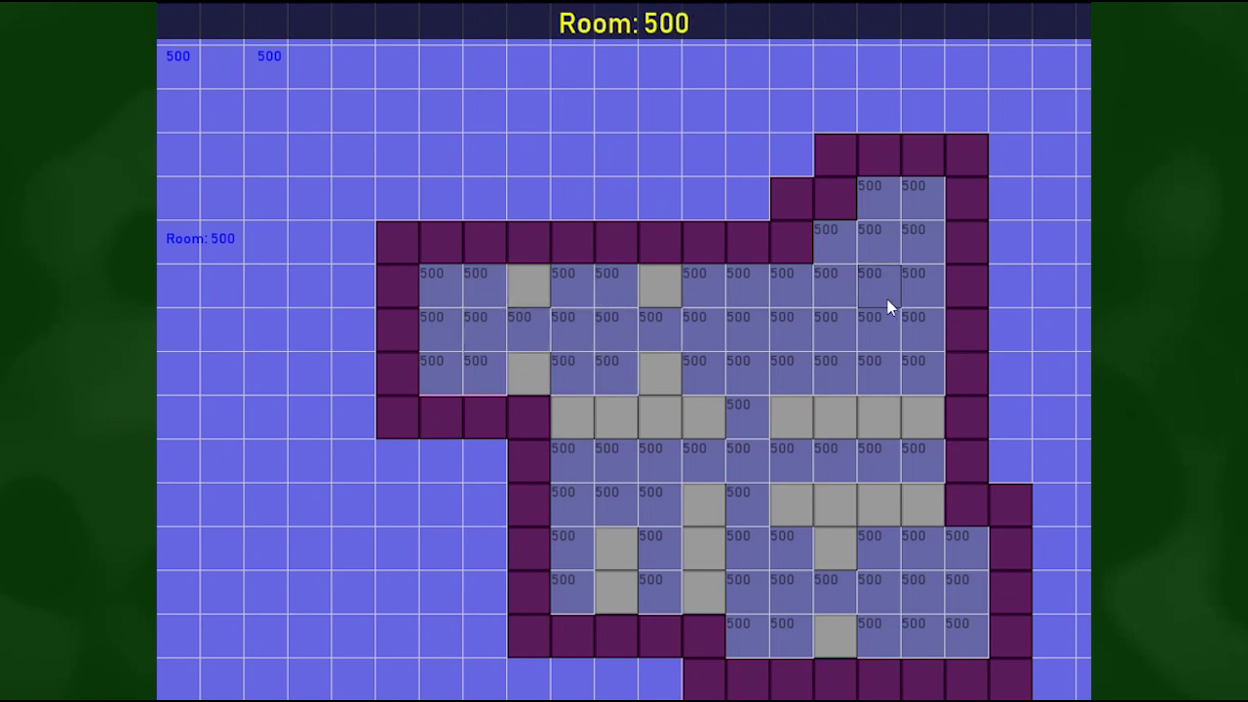
left_click(737, 425)
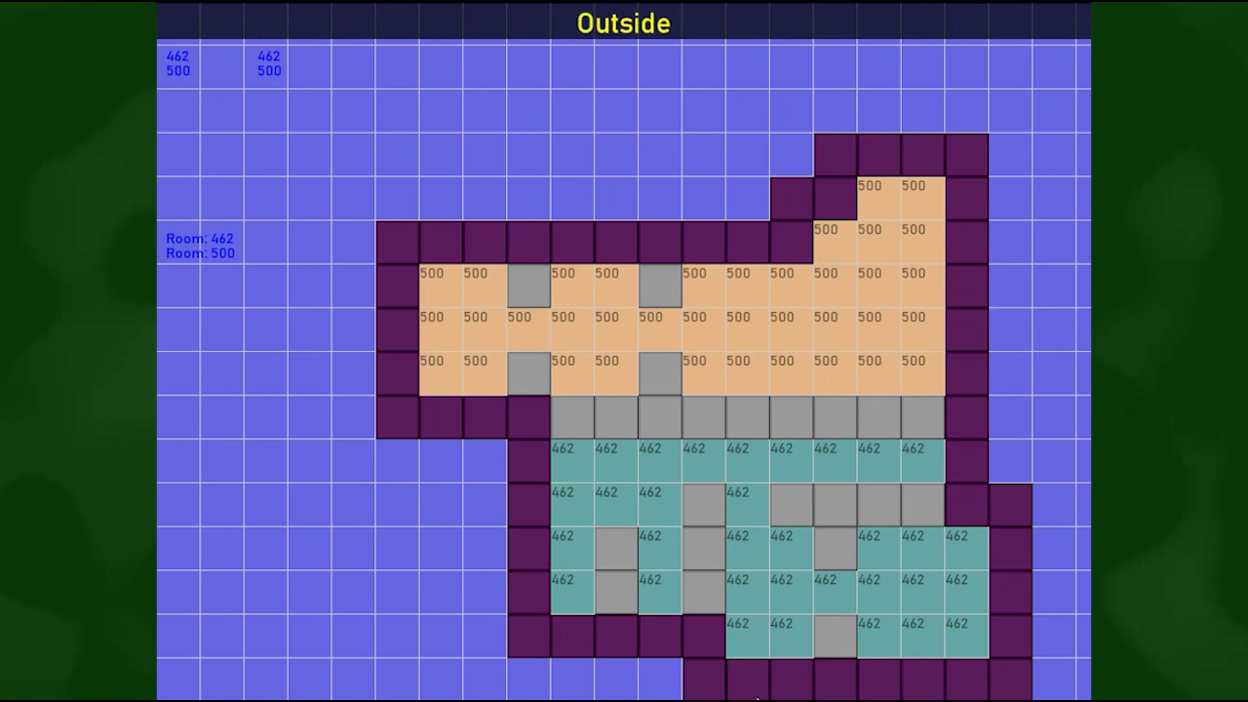
left_click(749, 435)
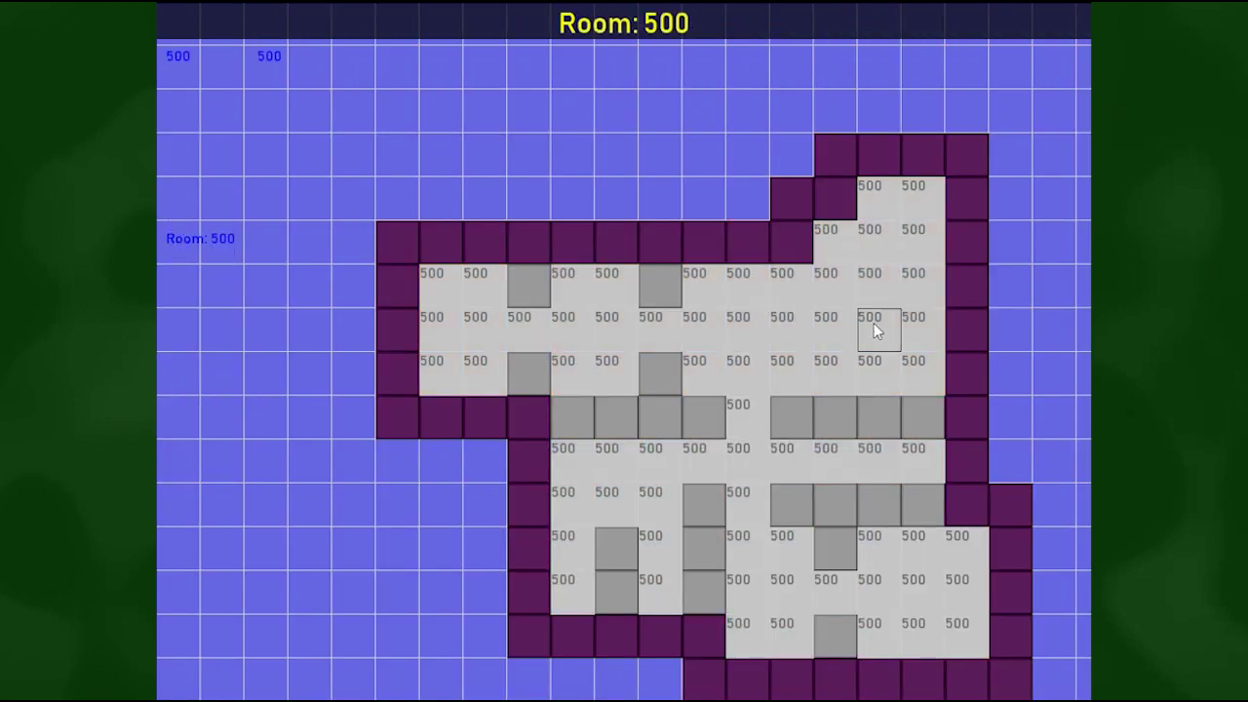
left_click(397, 327)
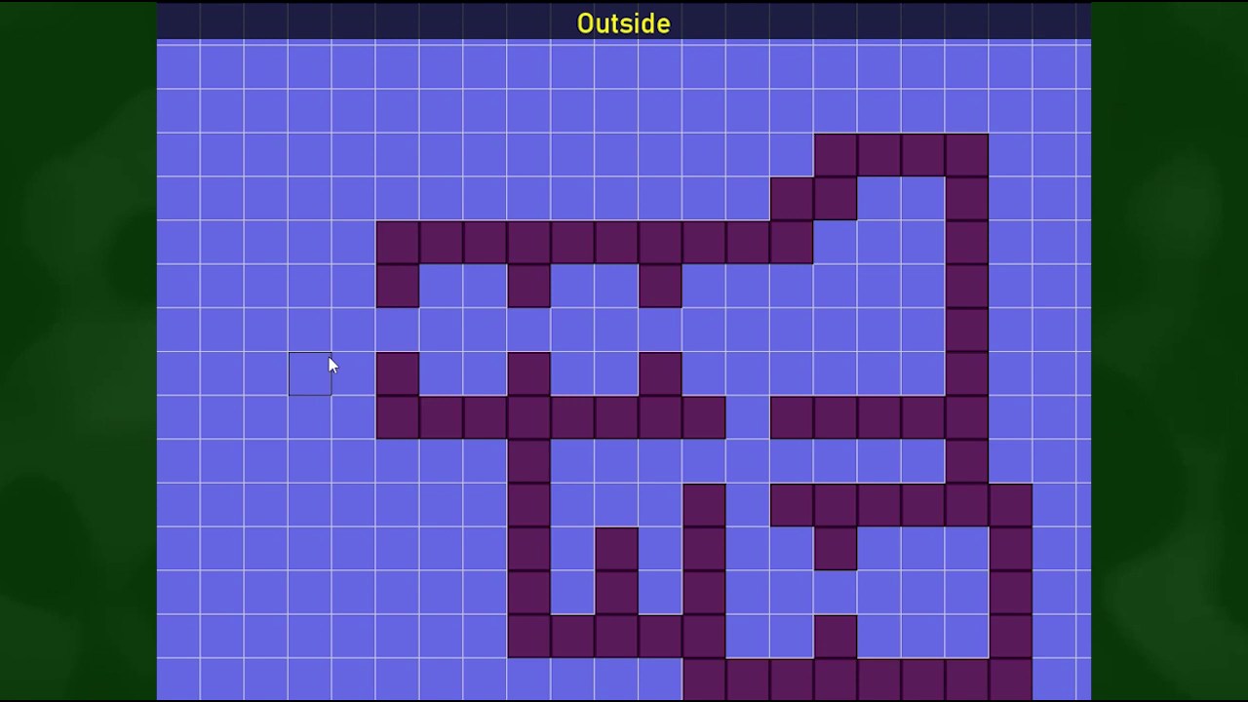
Refill the empty left-wall cell so the building's interior becomes room 458
left_click(397, 329)
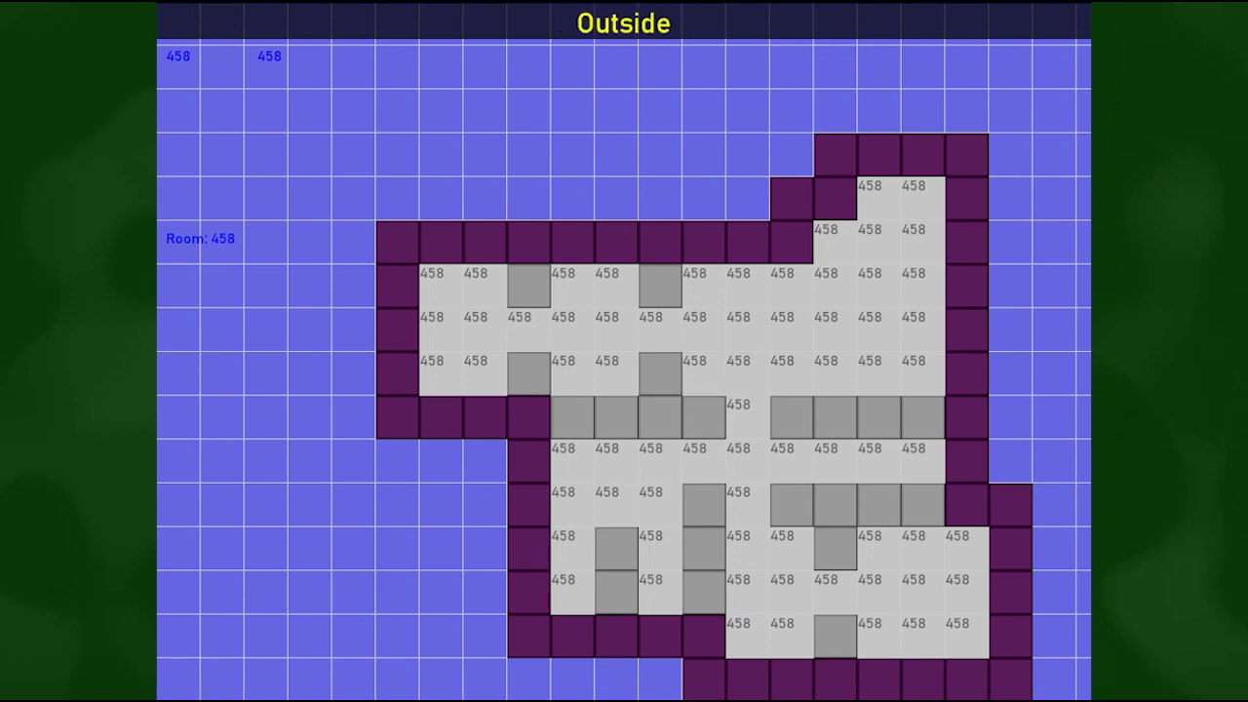
Exit the room demo with Esc and bring up the Enclosed Spaces marketplace tab
key("Escape")
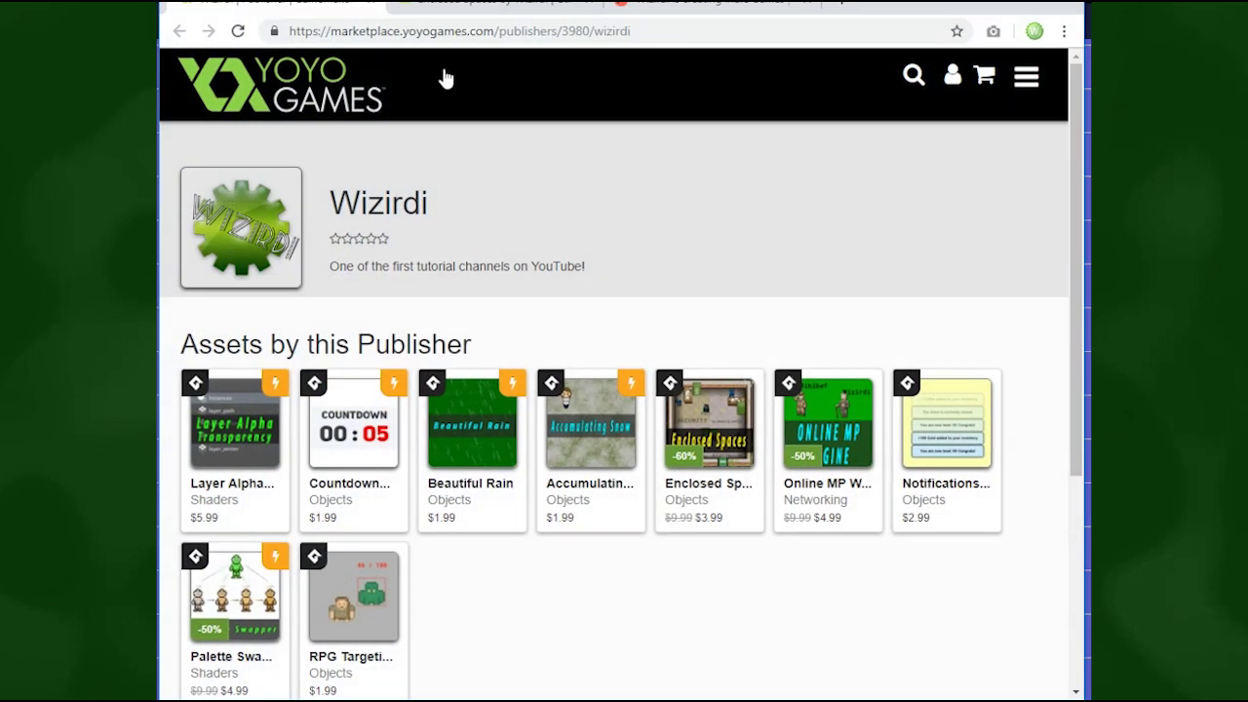
left_click(420, 12)
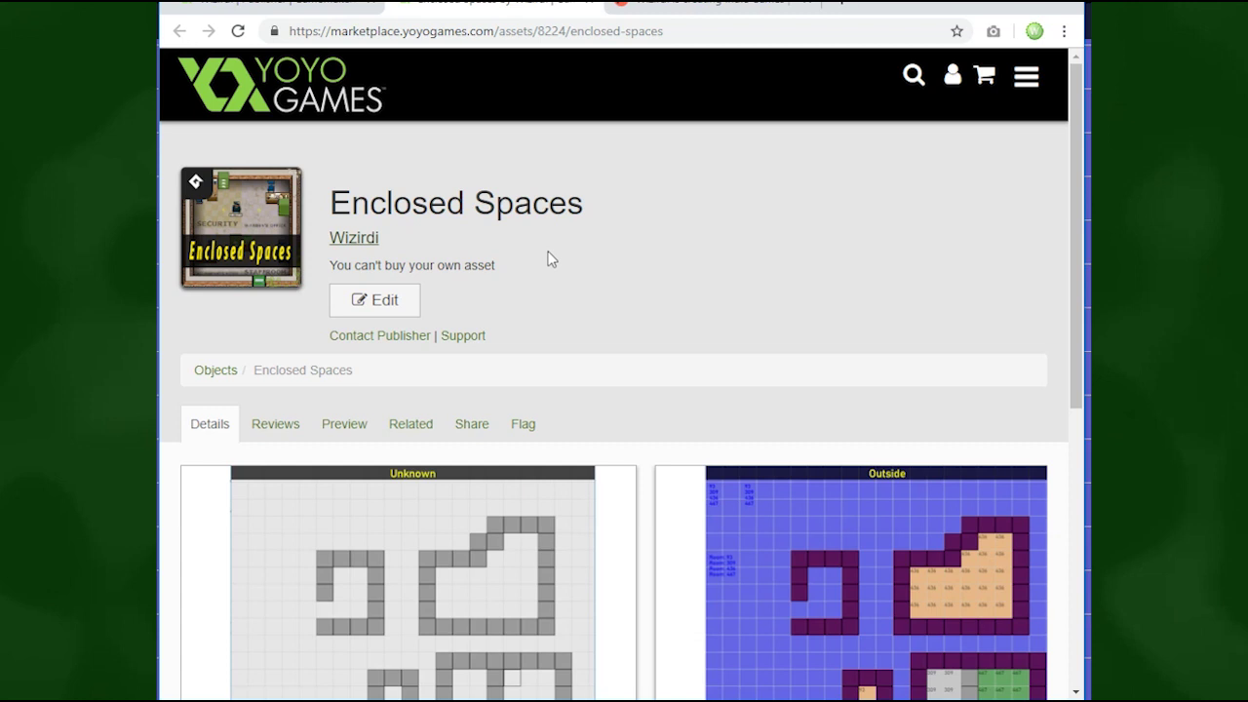
Scroll through the Enclosed Spaces description and screenshots, then bring the browser tab bar into view
scroll(549, 259, "down", 3)
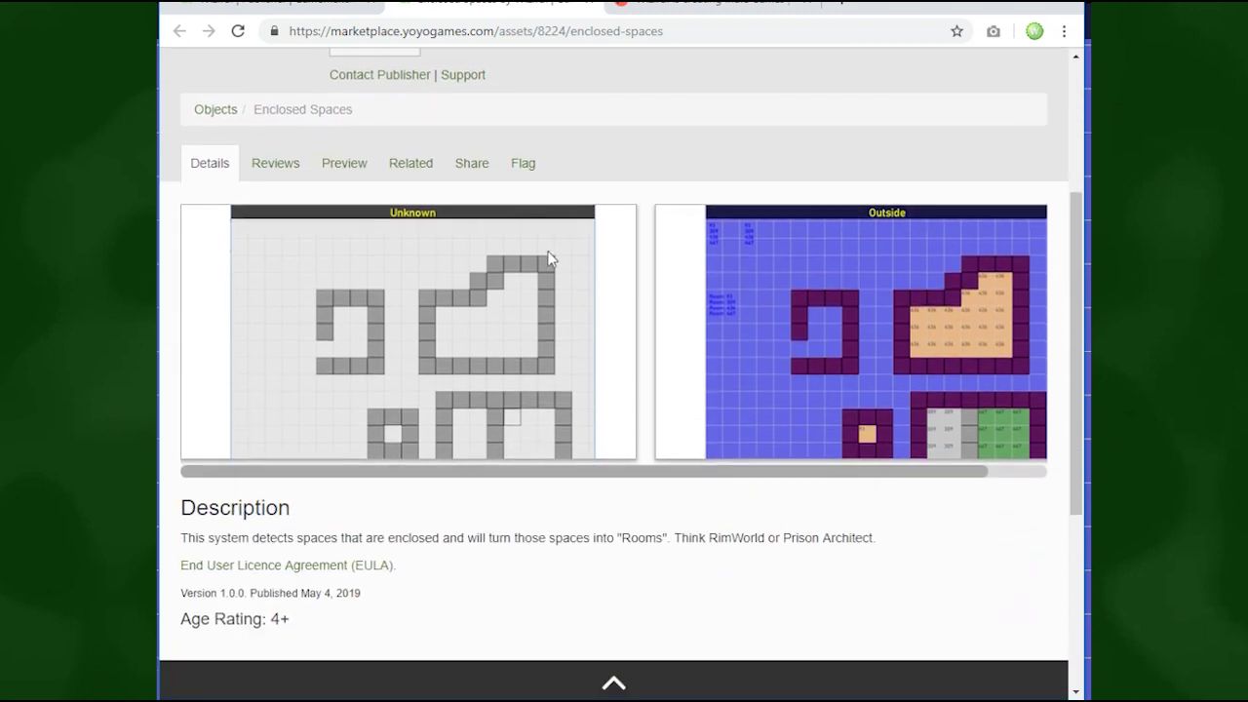
scroll(549, 517, "up", 2)
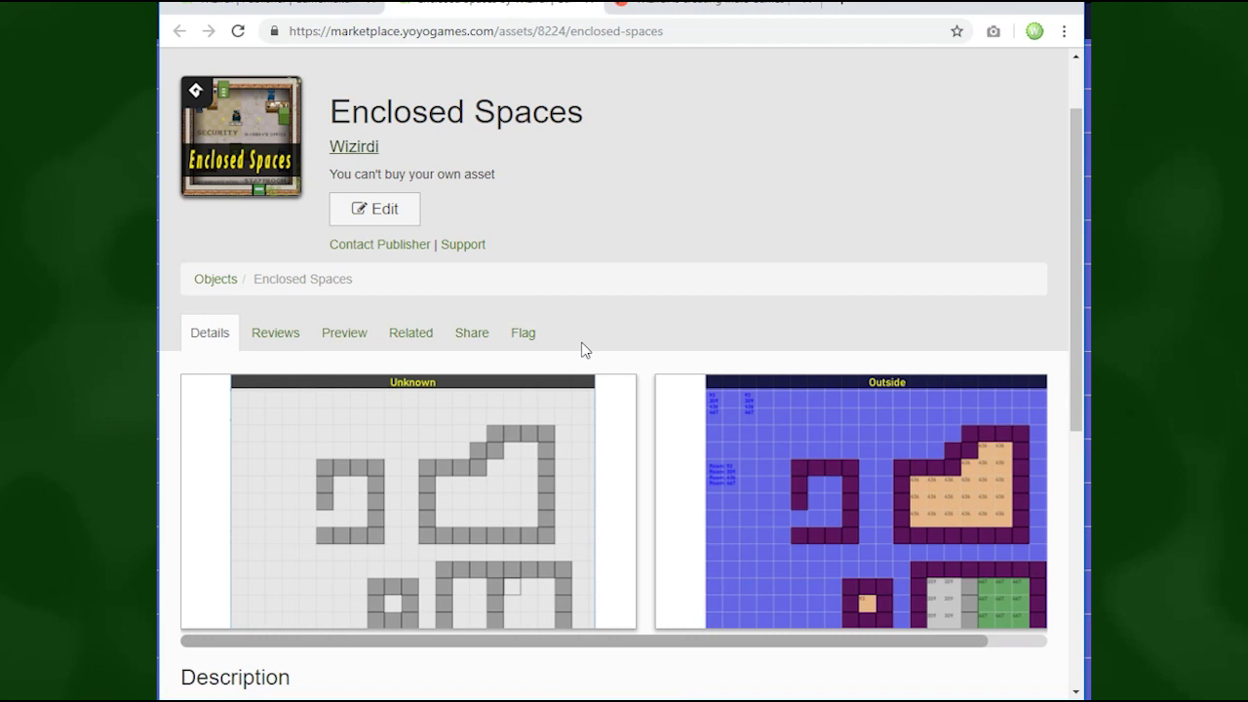
scroll(591, 209, "down", 1)
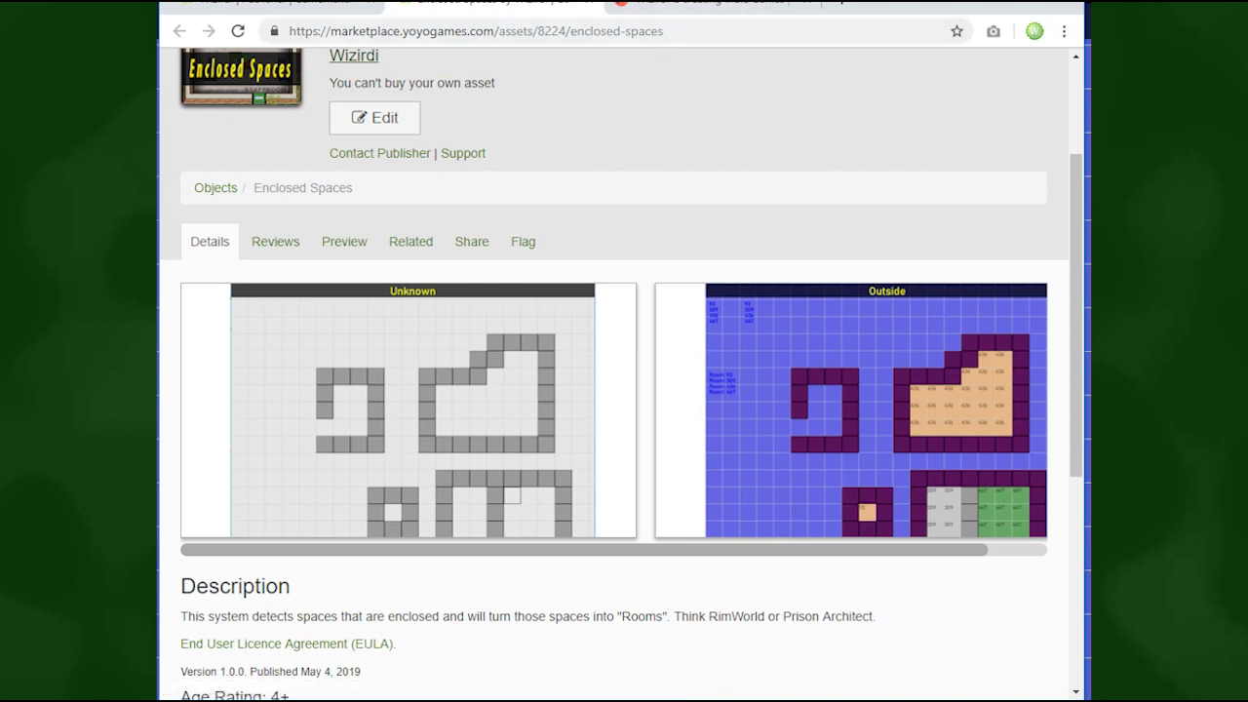
left_click_drag(907, 0, 907, 4)
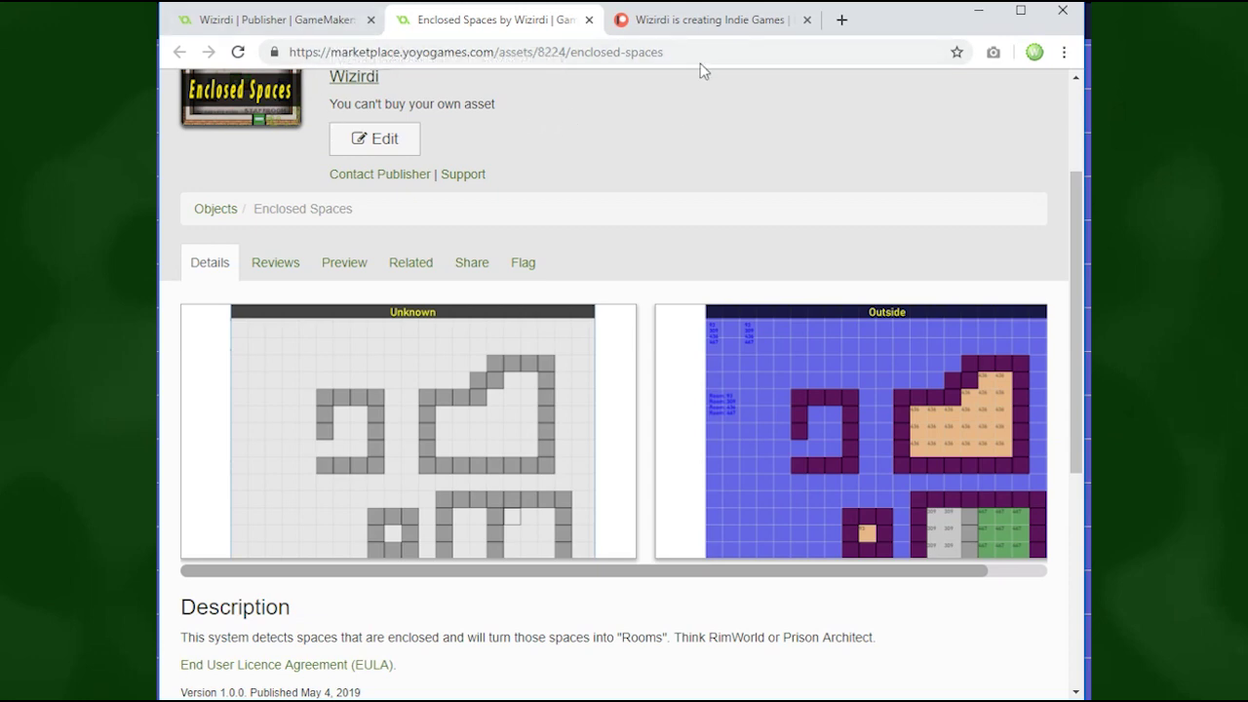
Switch to the creator's Patreon page and scroll down through its tiers
left_click(675, 27)
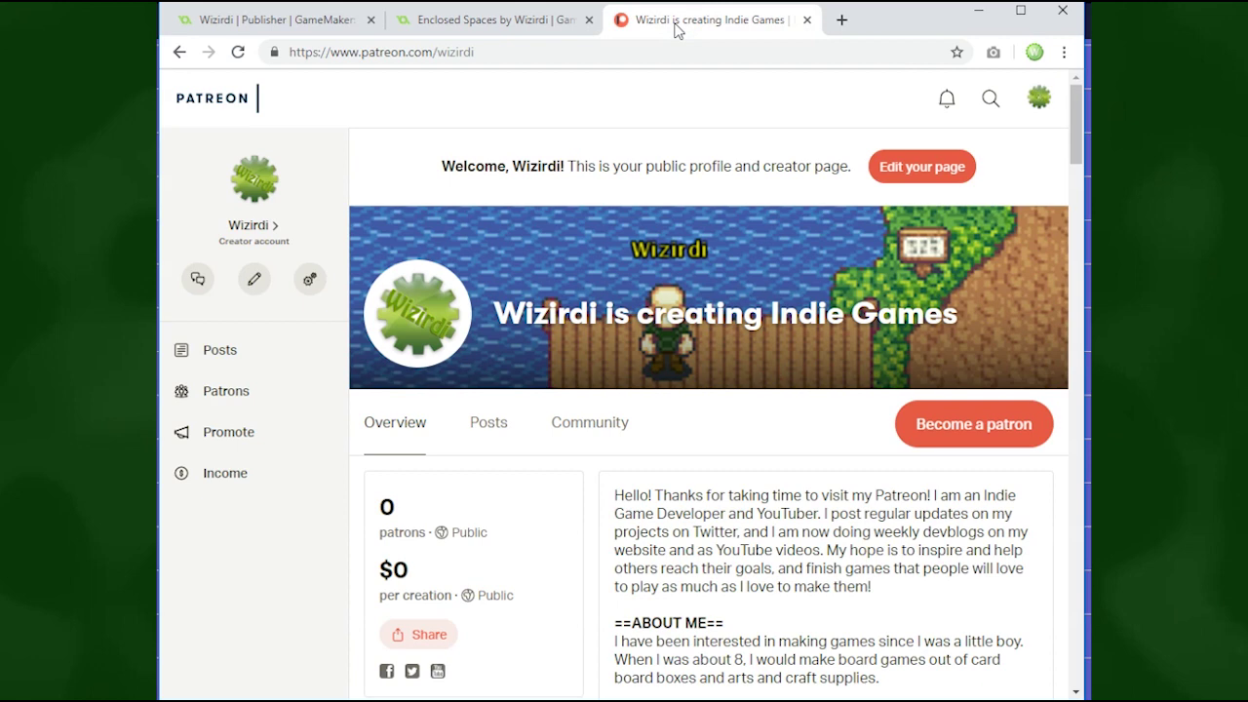
scroll(380, 445, "down", 1)
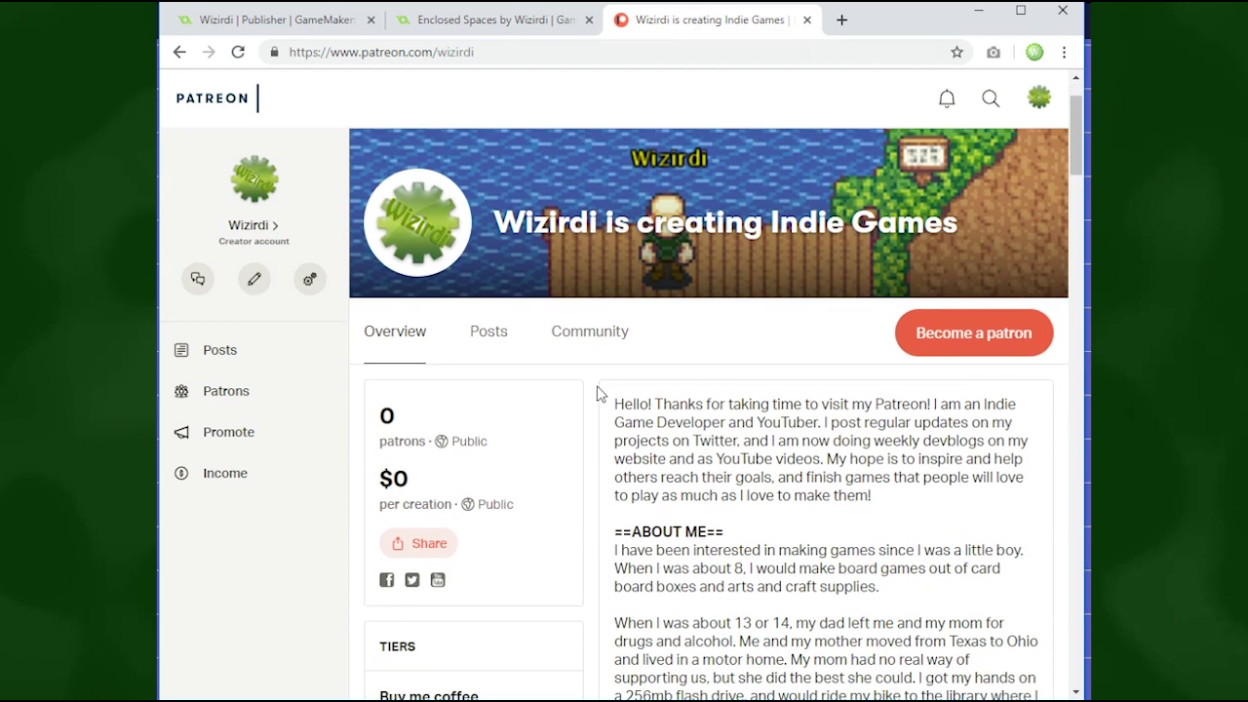
scroll(605, 400, "down", 2)
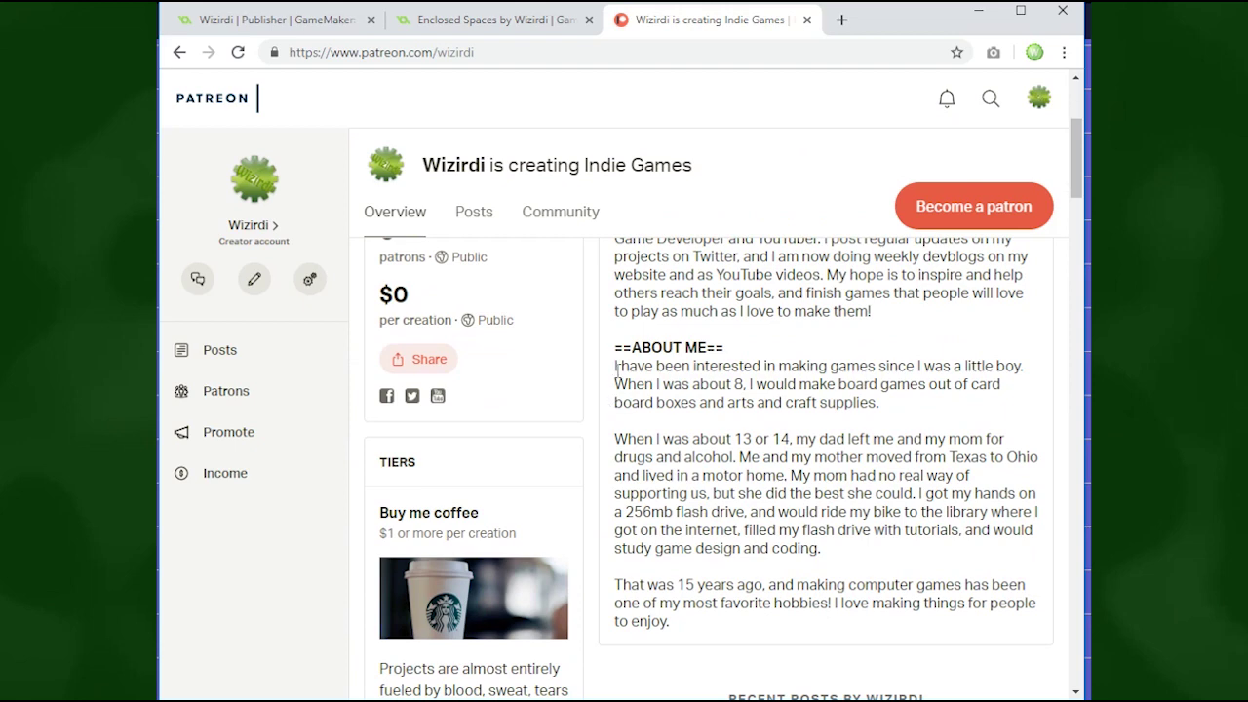
scroll(617, 370, "down", 1)
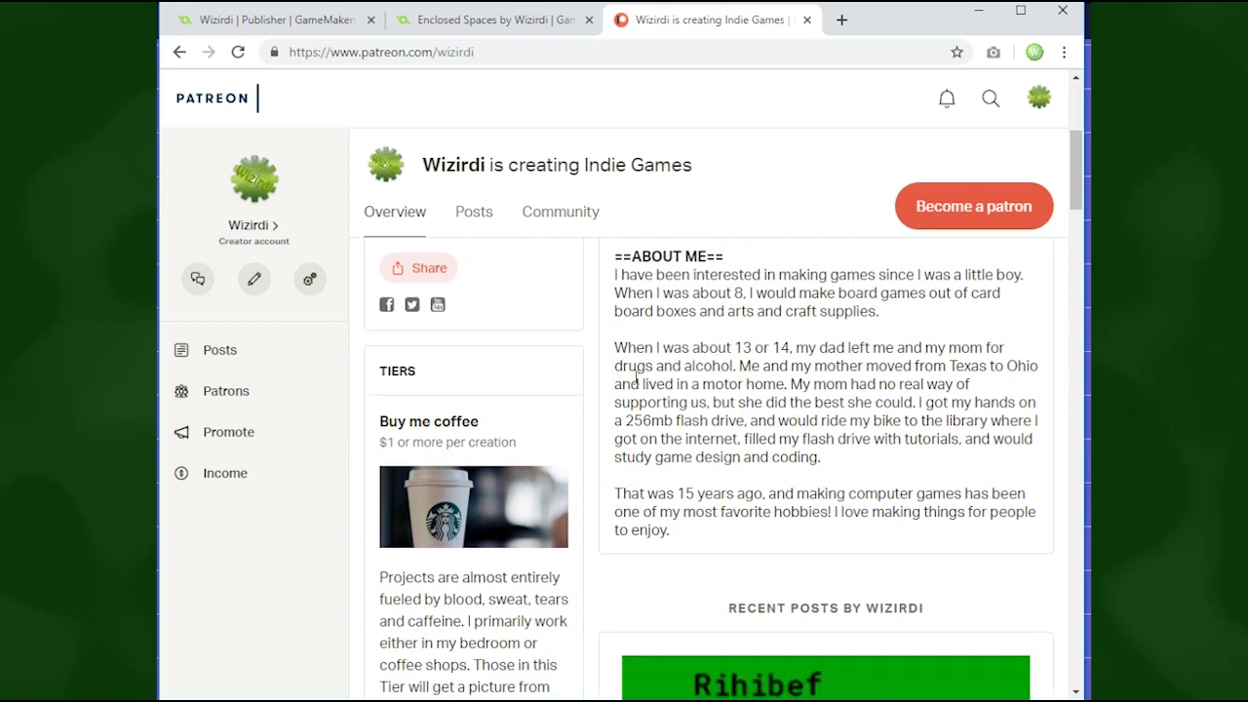
scroll(636, 375, "down", 10)
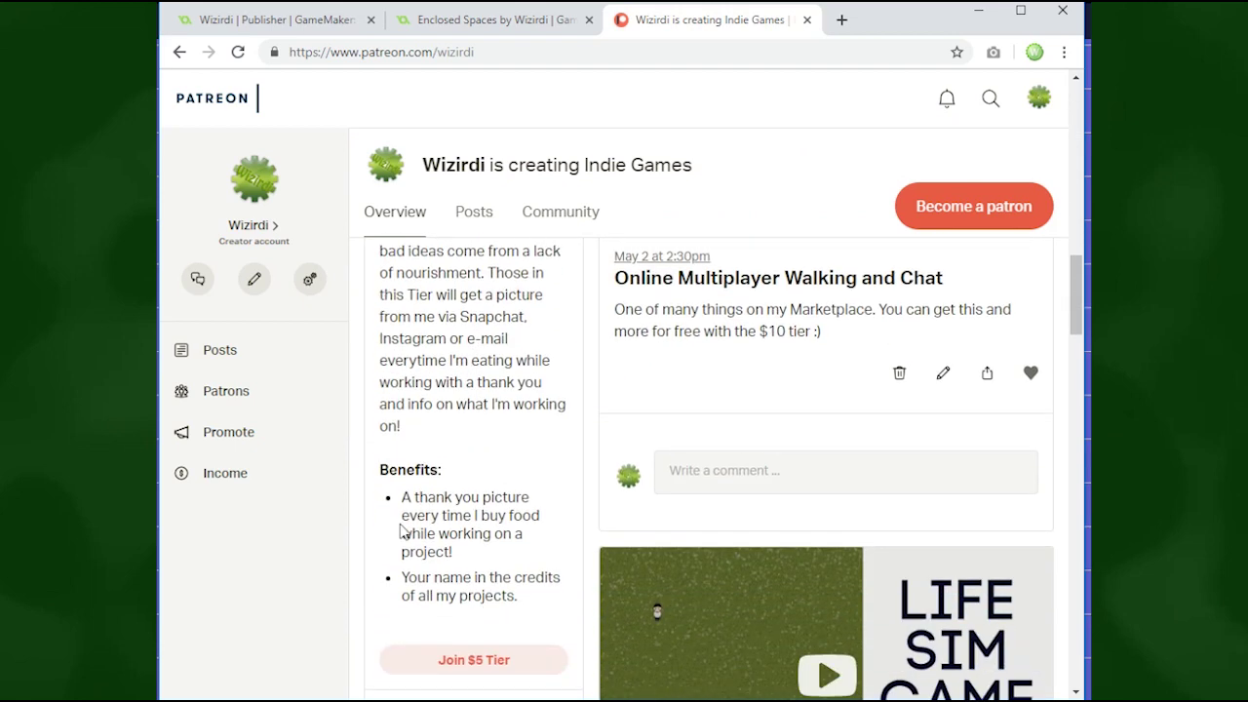
scroll(403, 532, "down", 4)
Highlight the 'Buy odd and ends' tier, check the recent posts, then return to the 'Wizirdi | Publisher' tab
mouse_move(381, 354)
left_mouse_down()
mouse_move(520, 365)
mouse_move(380, 349)
left_mouse_up()
left_click(524, 368)
scroll(409, 354, "down", 2)
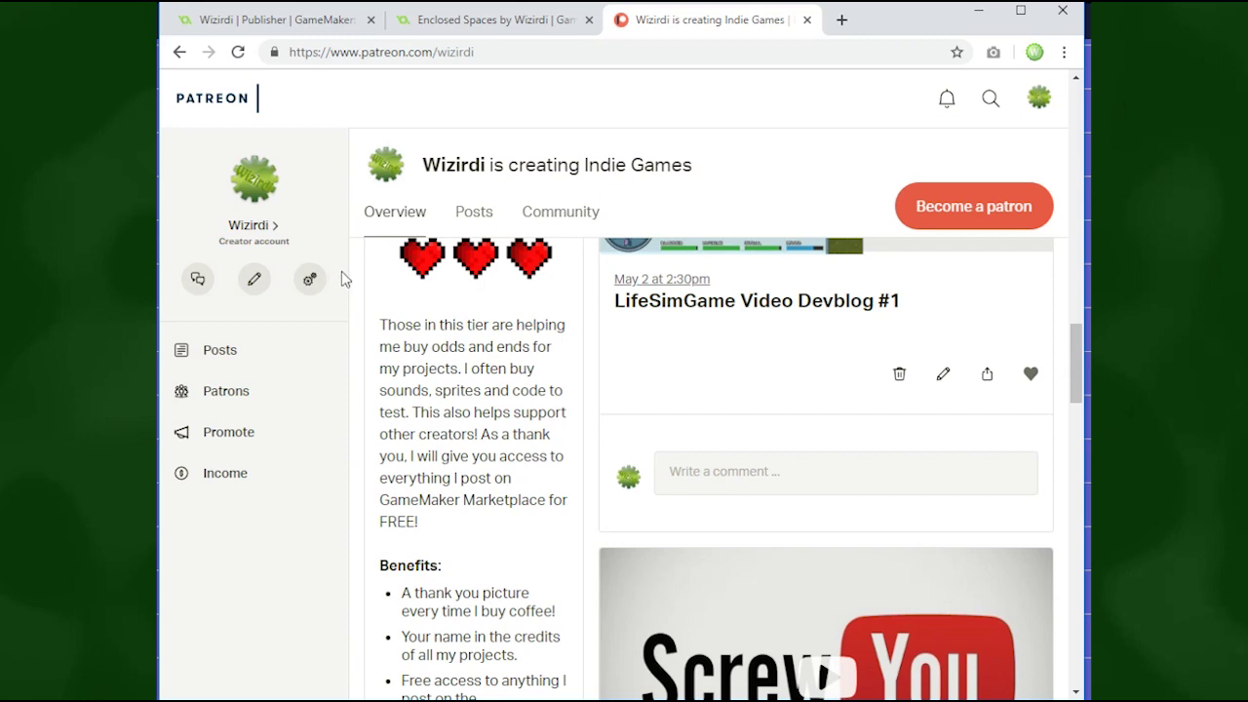
left_click(284, 32)
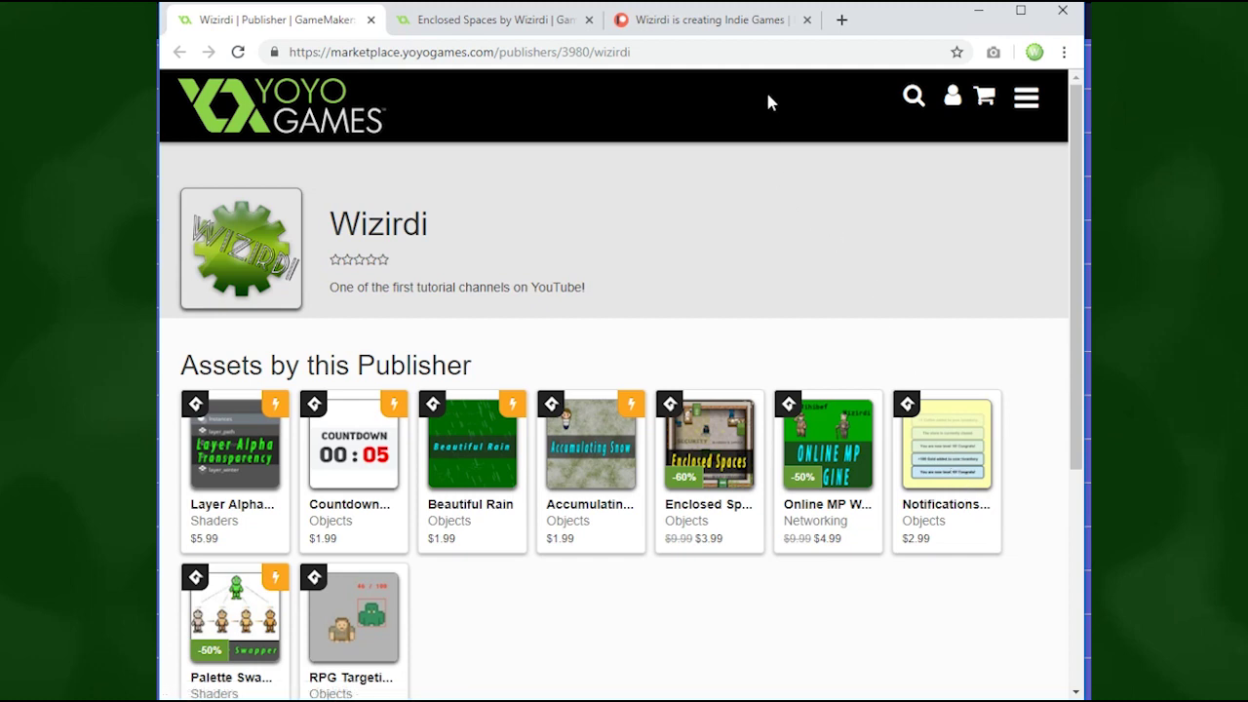
Glance back at the Patreon page, then scroll down the Wizirdi publisher asset list
left_click(751, 19)
scroll(479, 517, "up", 1)
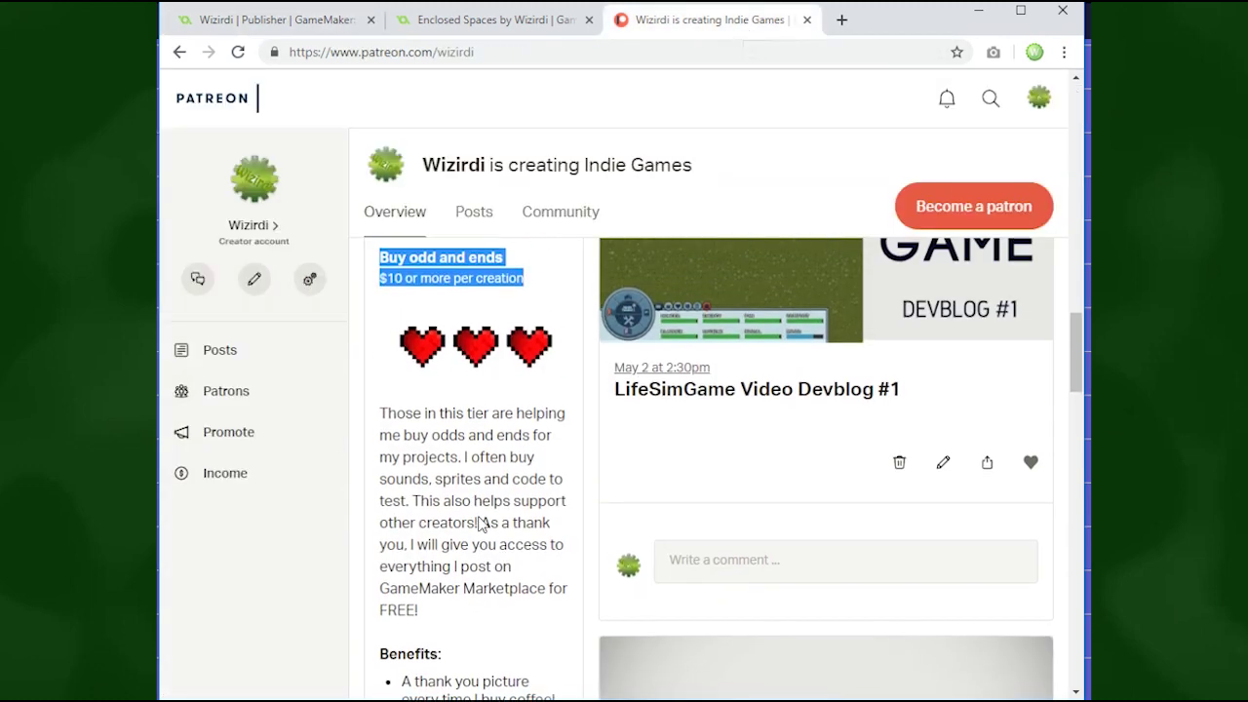
scroll(479, 507, "up", 1)
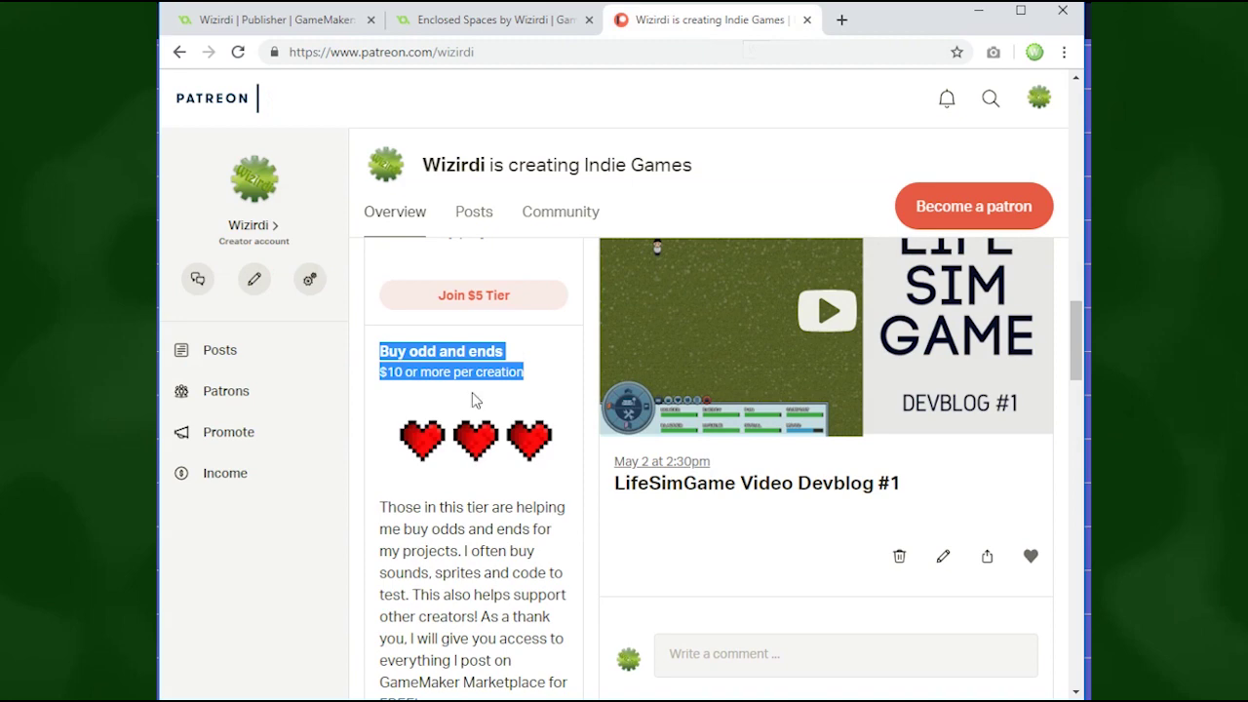
left_click(237, 21)
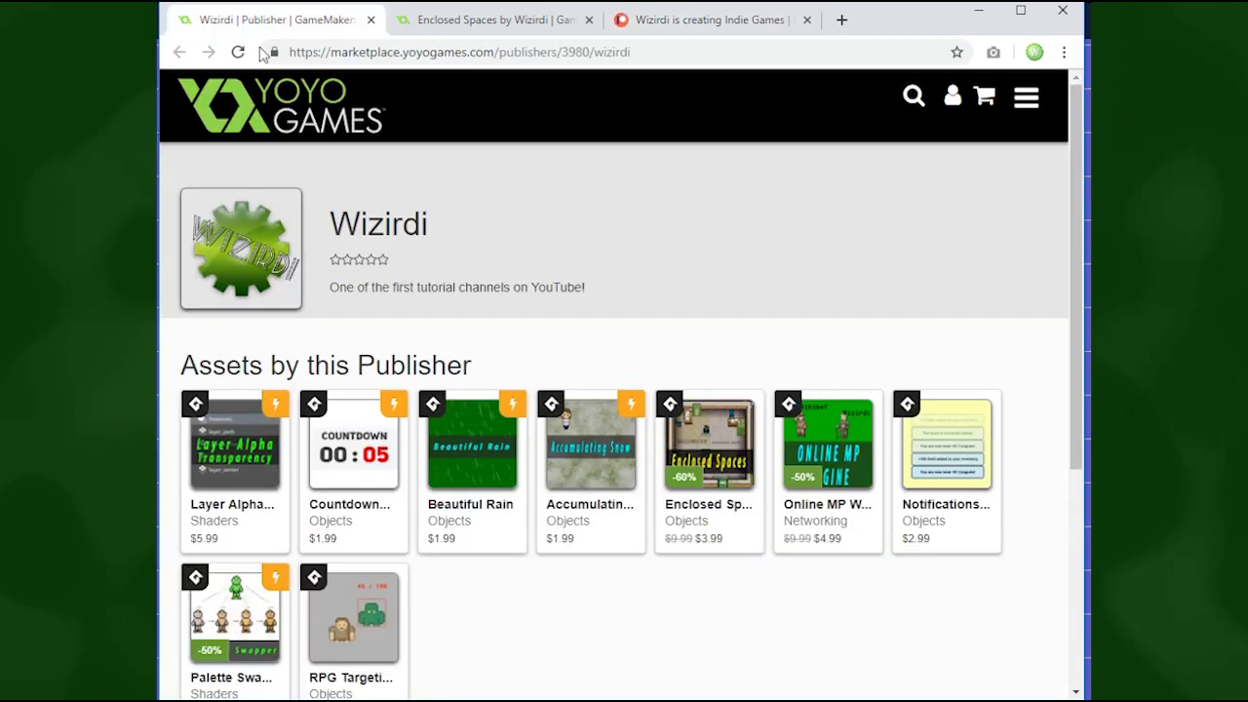
scroll(527, 599, "down", 2)
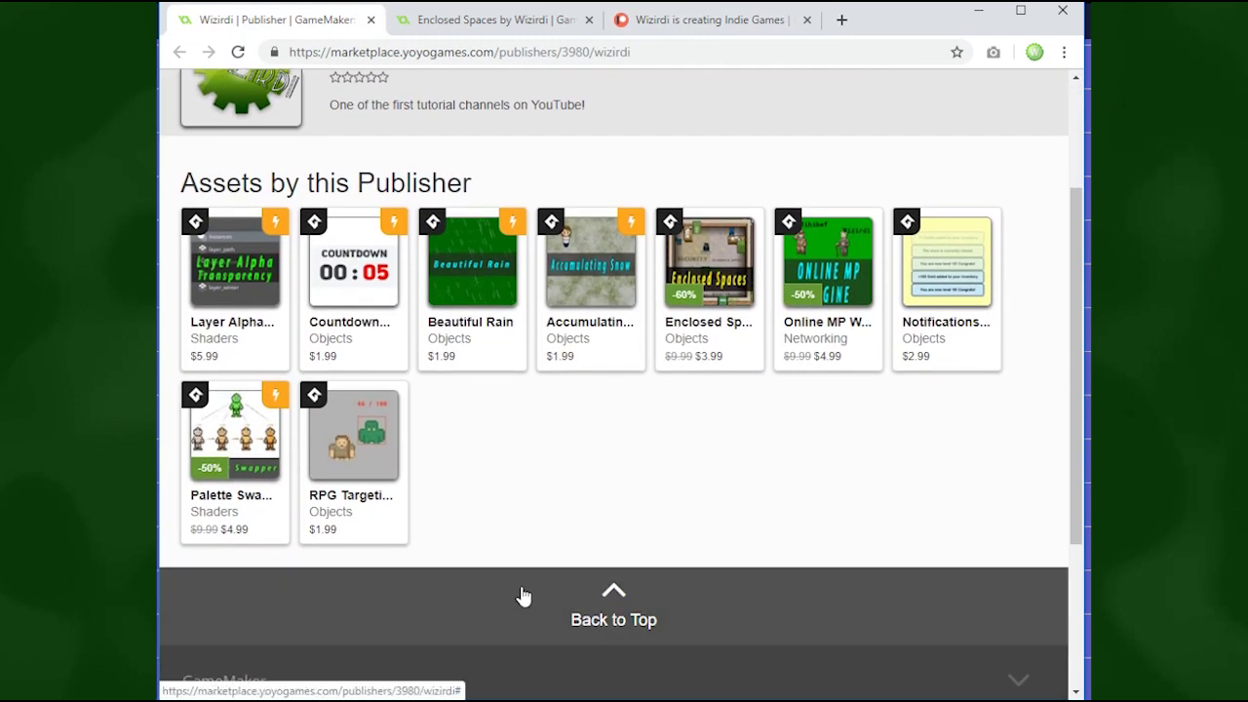
Open Online MP Walking and Chat and Layer Alpha and Transparency in new tabs, previewing the first
middle_click(824, 283)
left_click(452, 22)
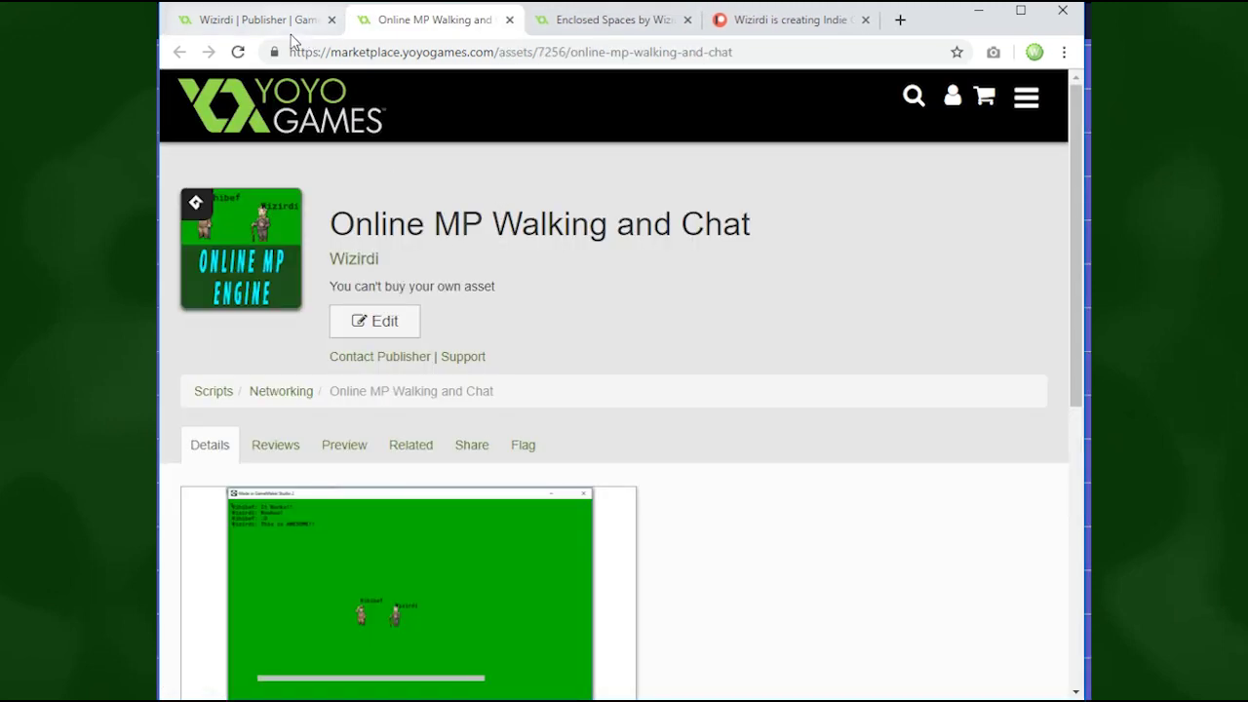
left_click(285, 27)
left_click(411, 20)
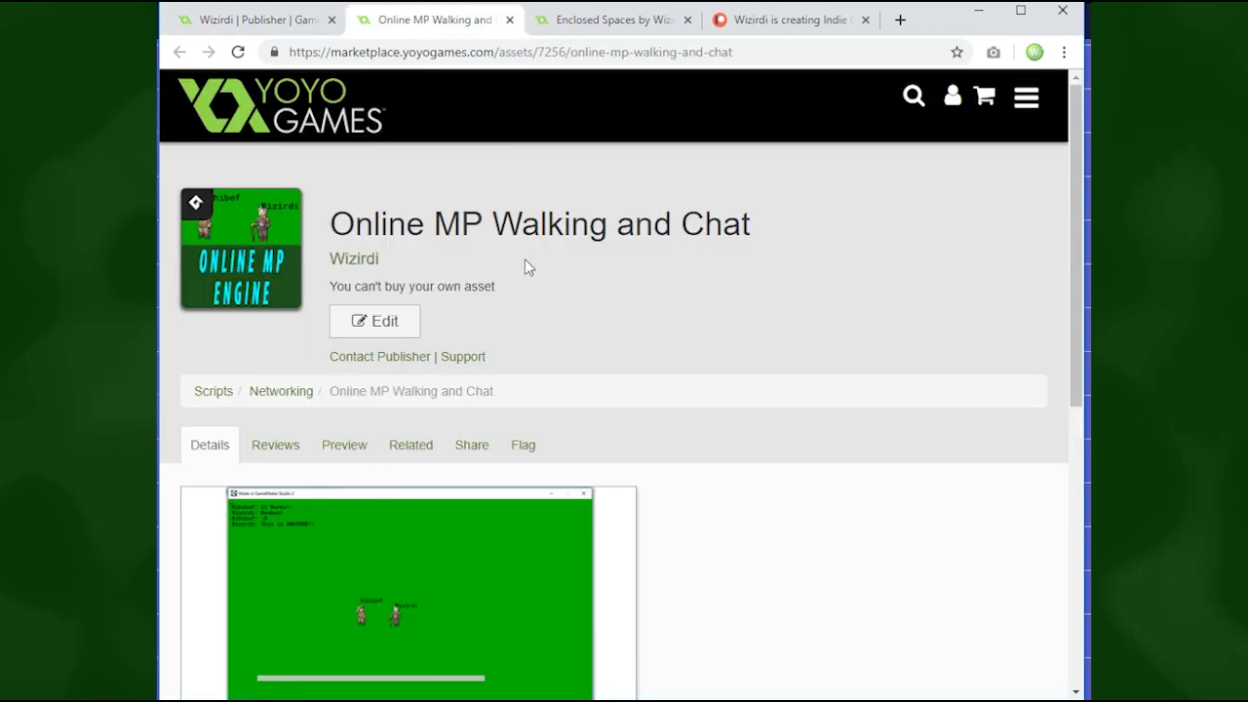
scroll(525, 259, "down", 1)
scroll(387, 247, "up", 1)
left_click(257, 18)
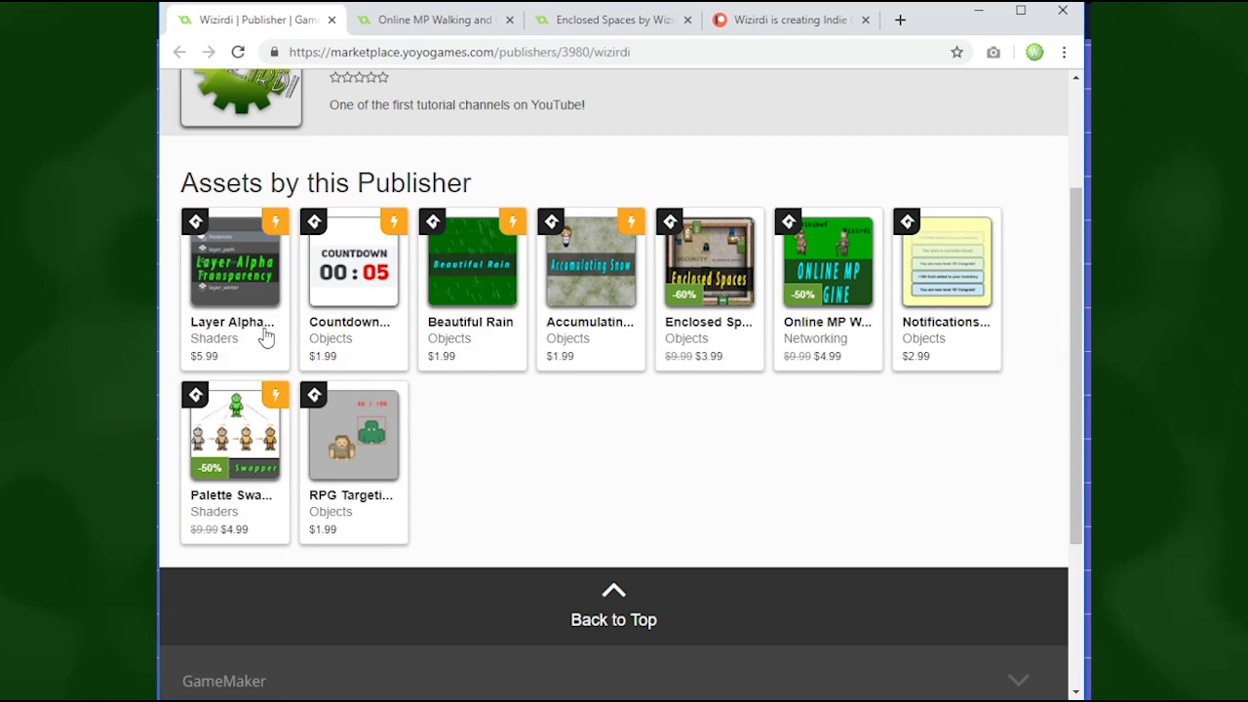
middle_click(234, 277)
Move the Layer Alpha tab to second position and watch its preview video
left_click_drag(571, 22, 441, 27)
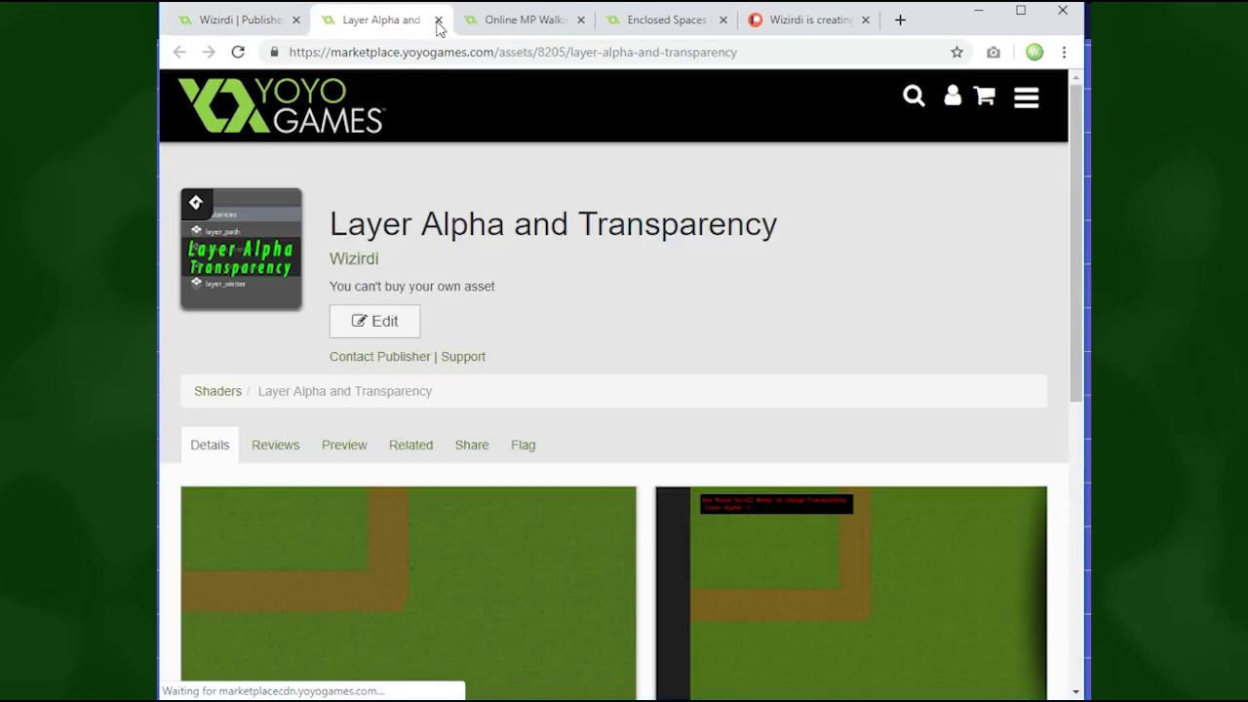
scroll(496, 287, "down", 1)
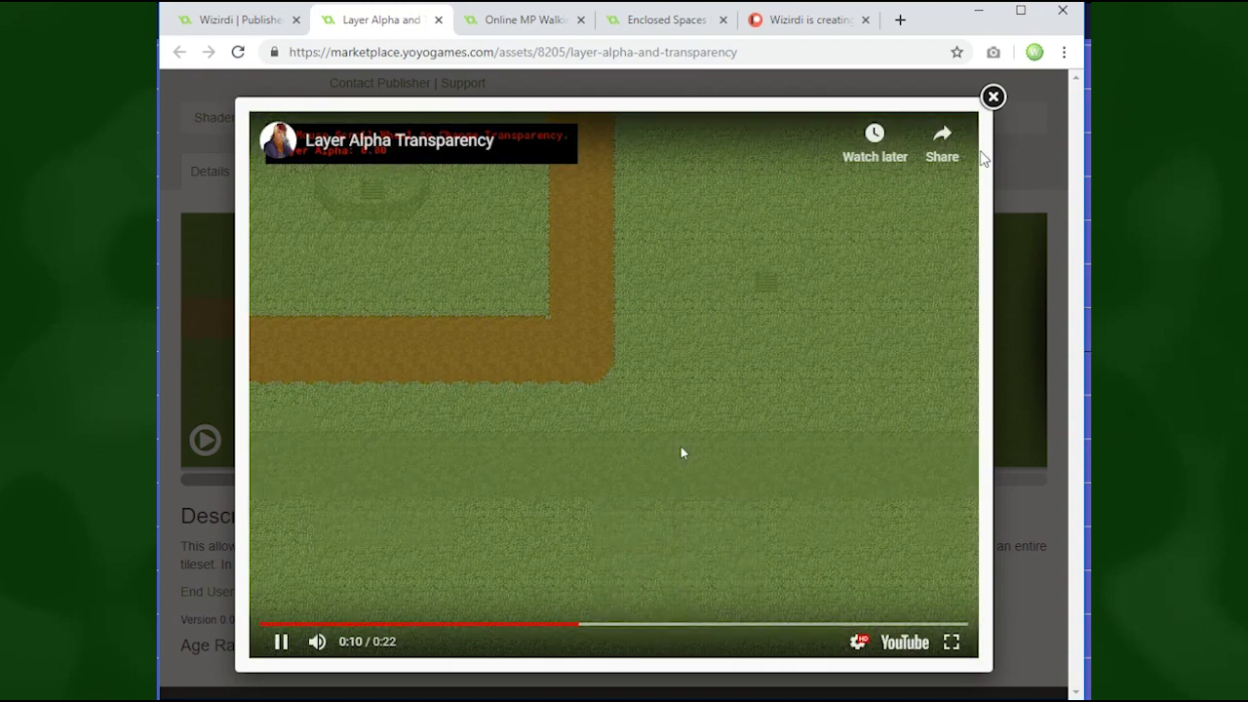
left_click(993, 98)
Browse back to the Wizirdi publisher asset list
left_click(200, 23)
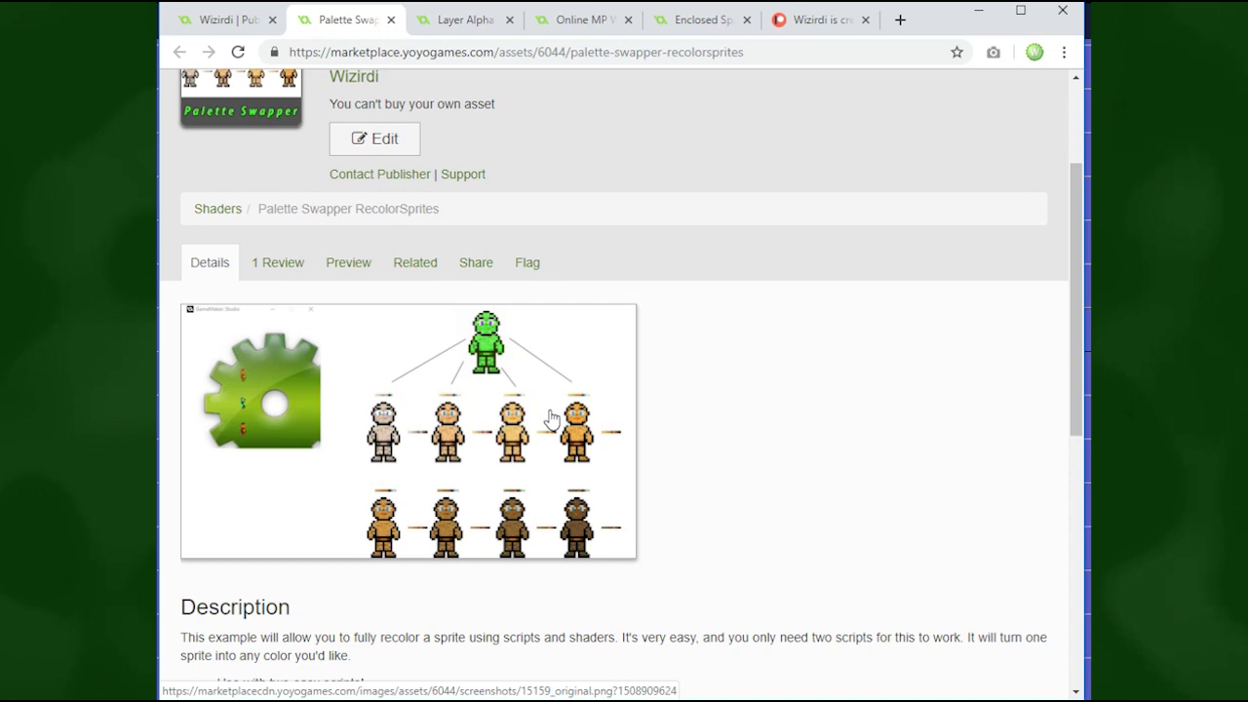
scroll(551, 419, "down", 1)
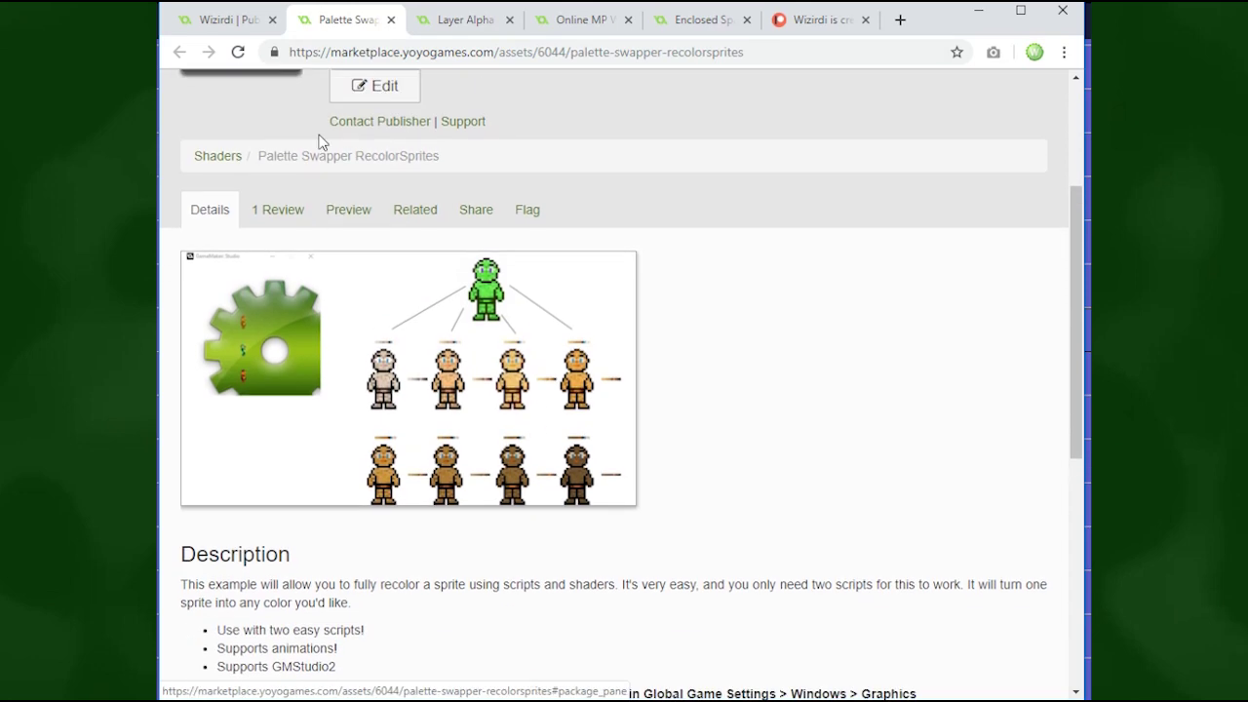
scroll(322, 139, "up", 1)
left_click(230, 21)
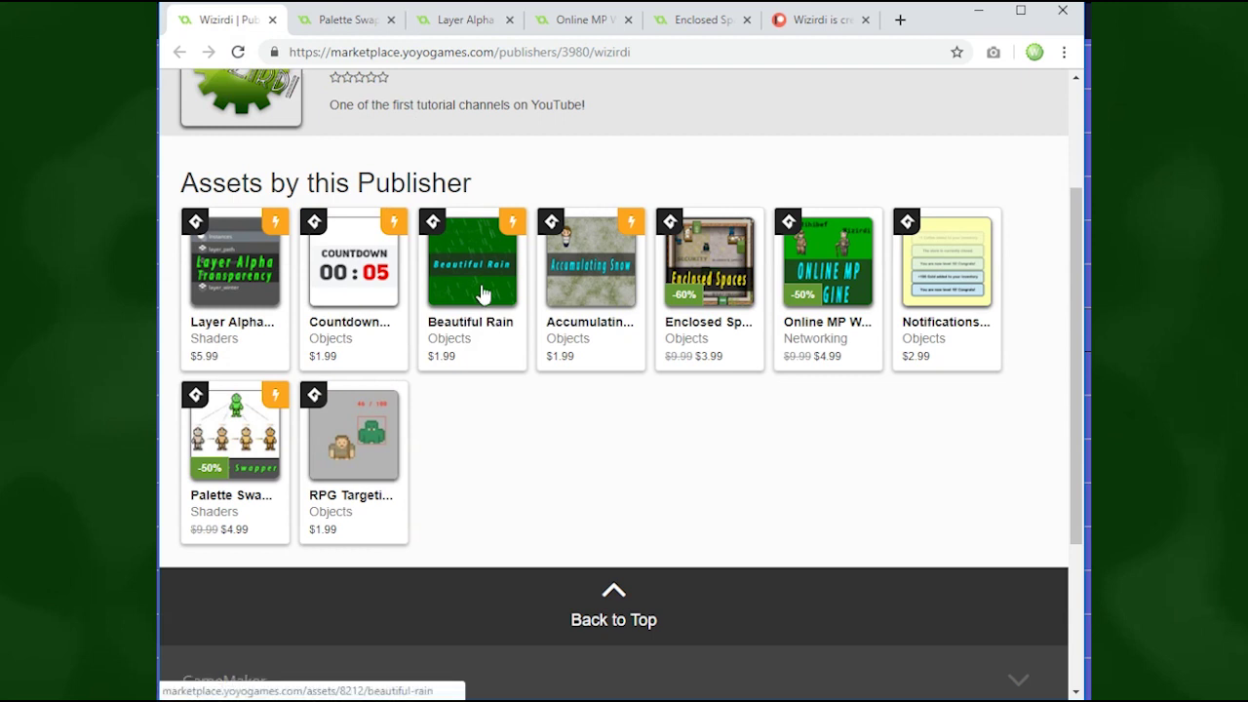
Open Notifications Stacking &Fading and RPG targeting in new tabs and play the Notifications preview video
middle_click(972, 271)
middle_click(333, 473)
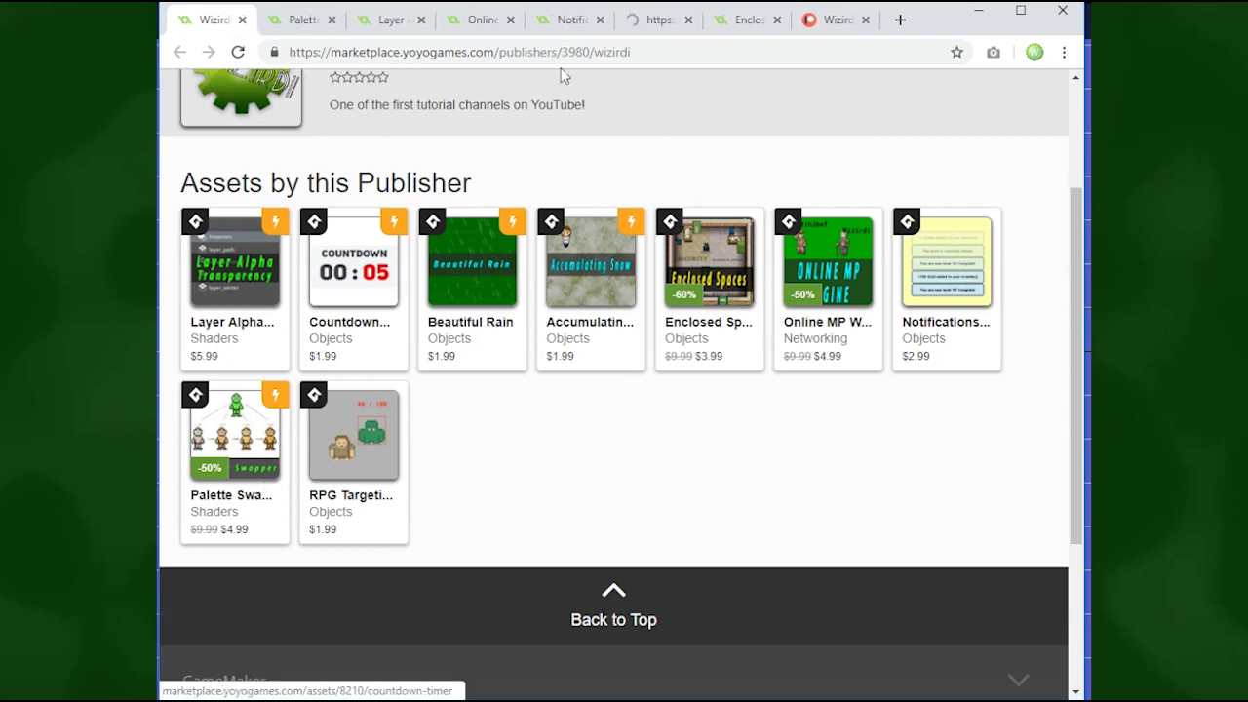
left_click(572, 23)
scroll(556, 353, "down", 3)
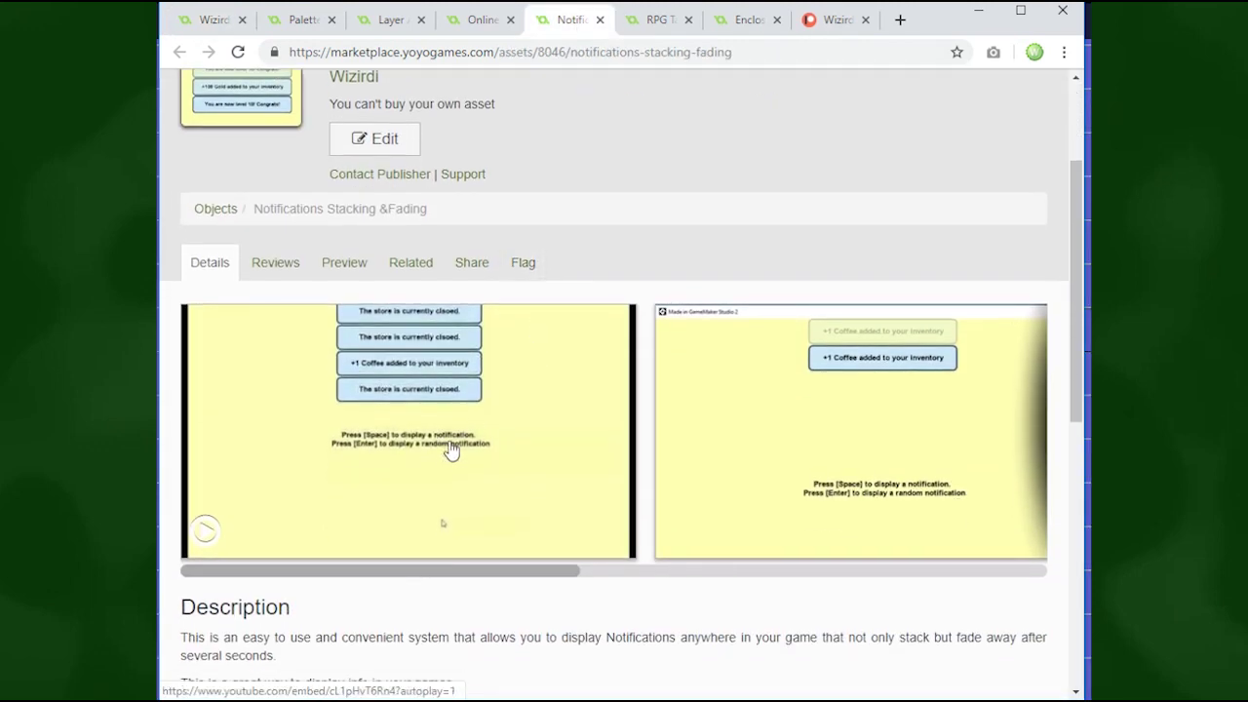
left_click(449, 452)
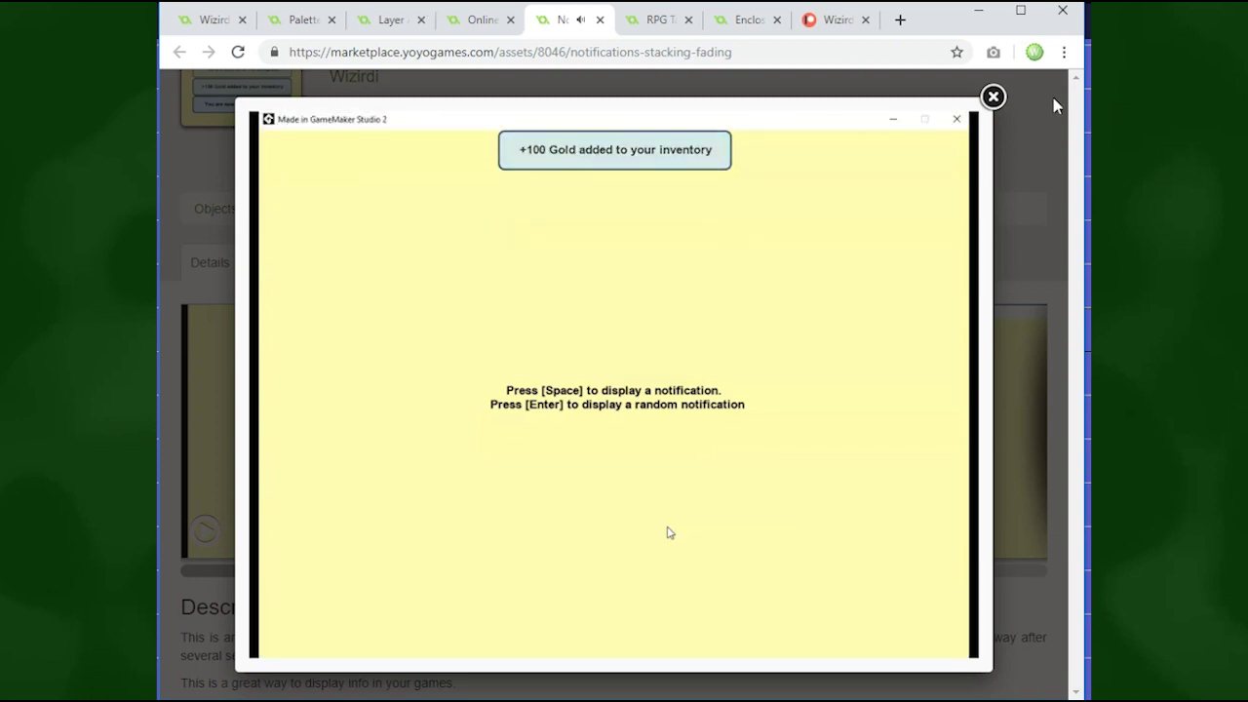
Briefly check the Patreon tab, then close the notifications demo preview
left_click(841, 23)
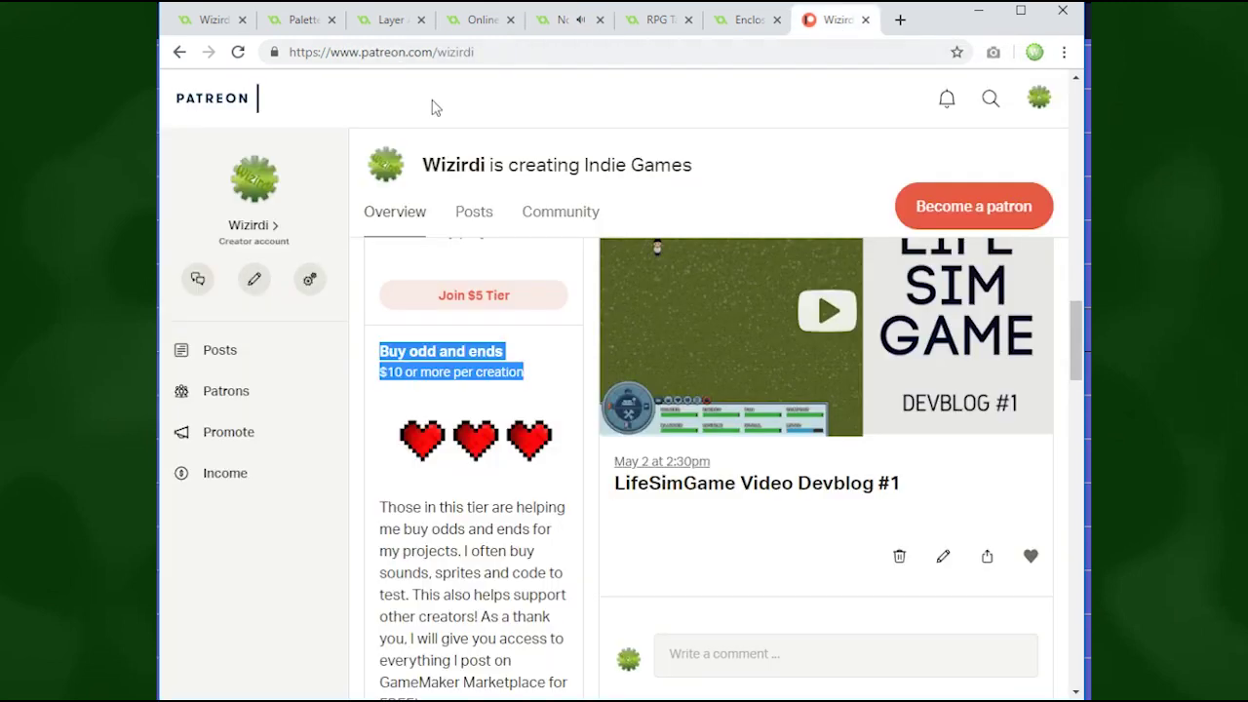
left_click(560, 23)
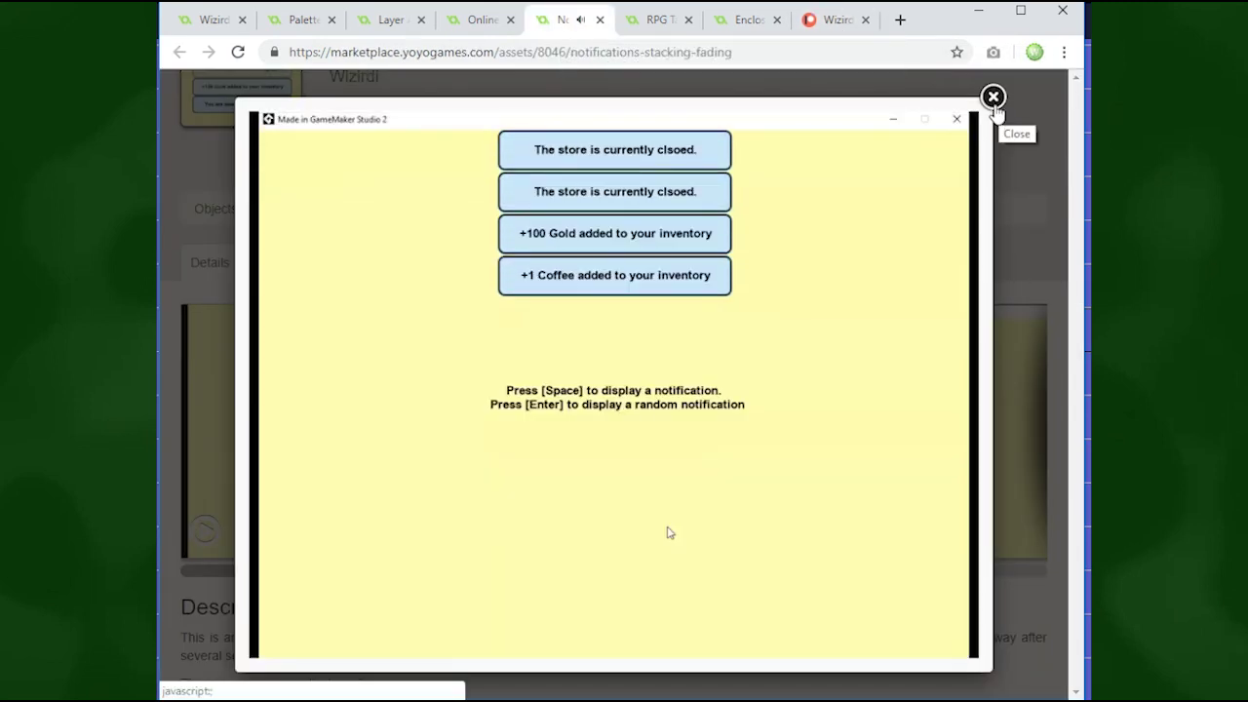
left_click(994, 105)
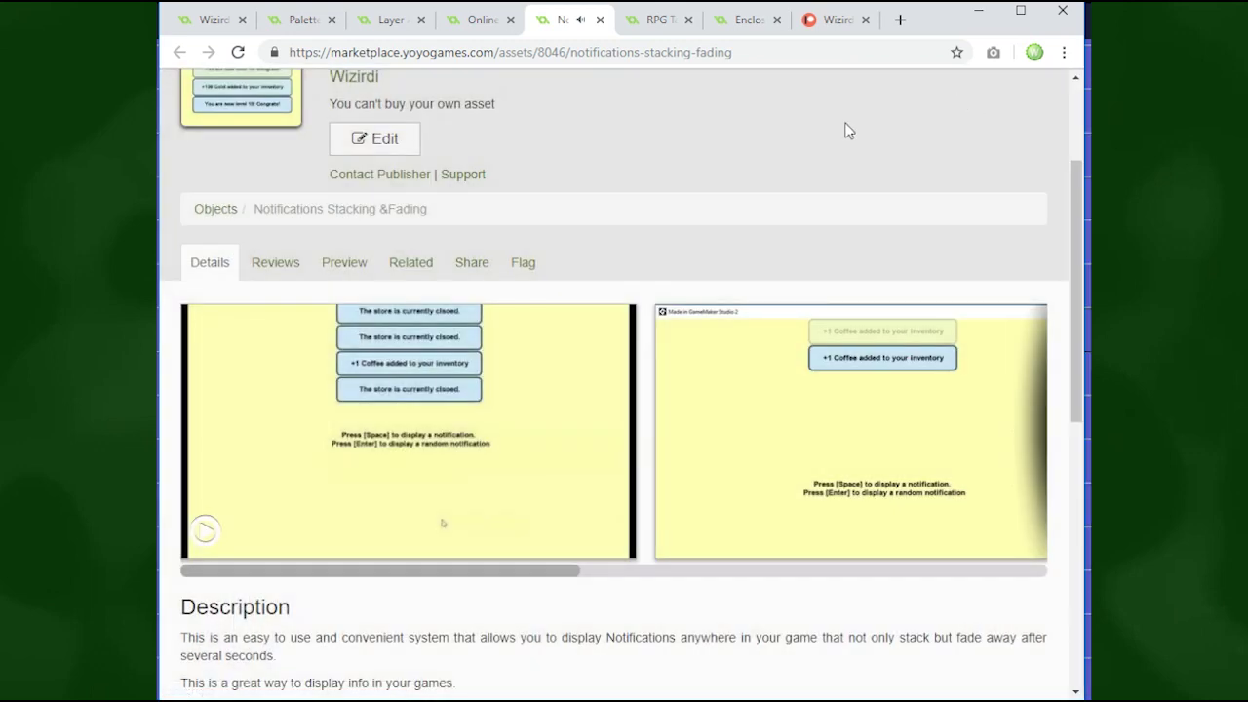